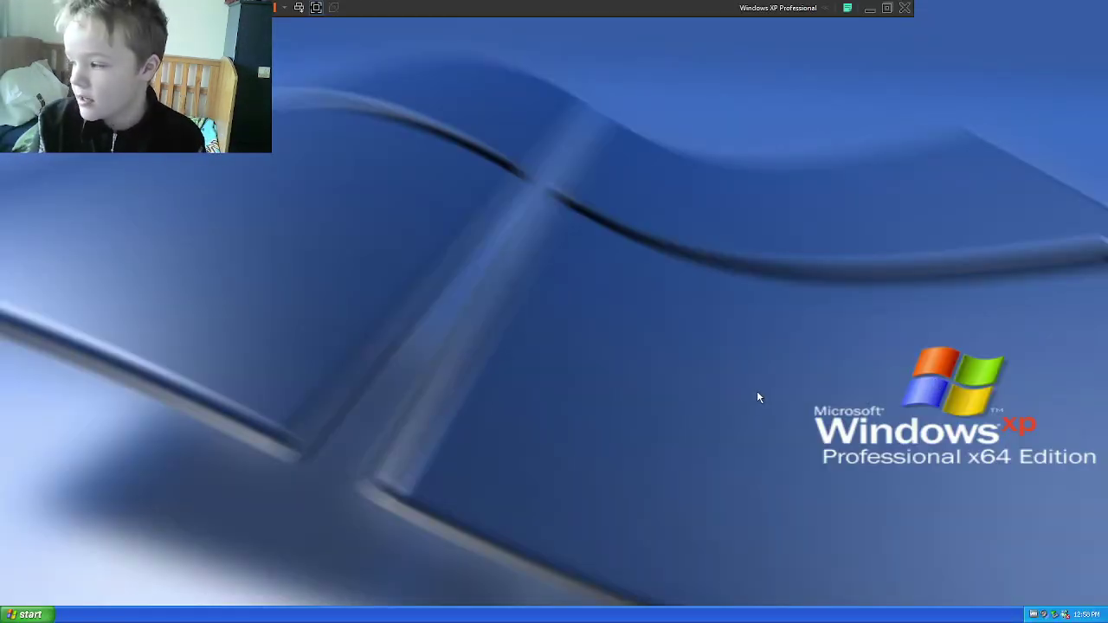
# Create a desktop shortcut that points to the My Pictures folder
pyautogui.rightClick(655, 355)
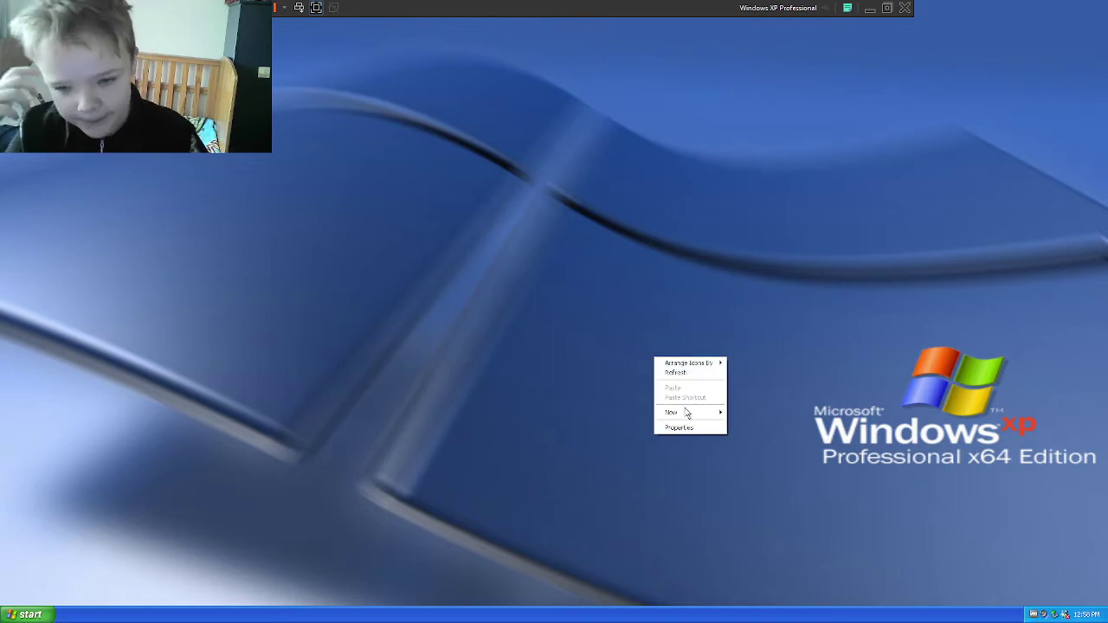
pyautogui.moveTo(689, 413)
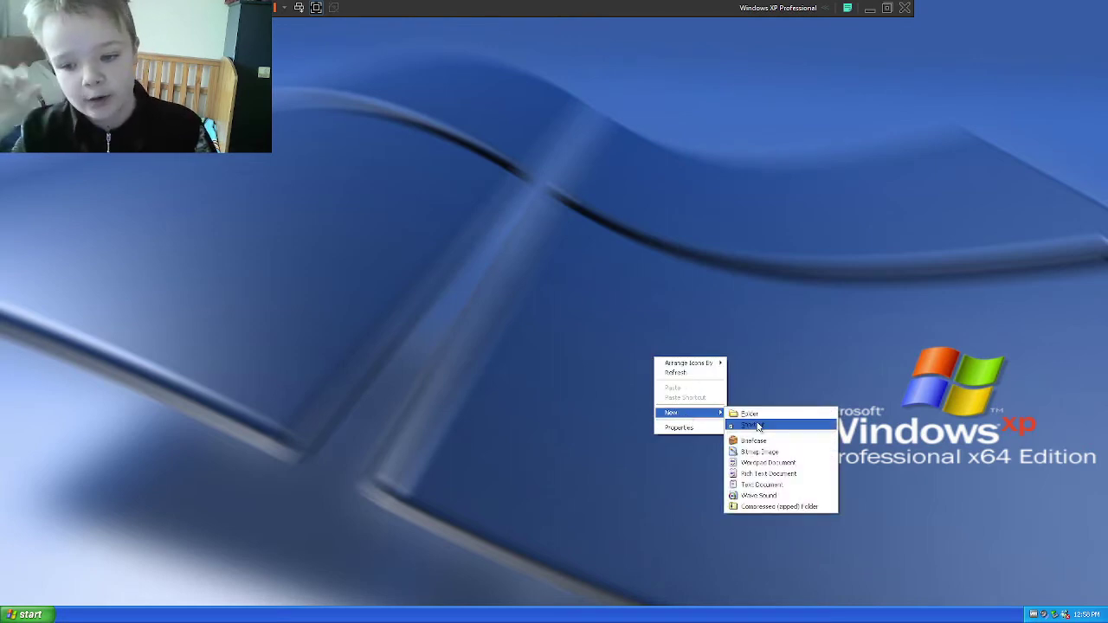
pyautogui.click(758, 427)
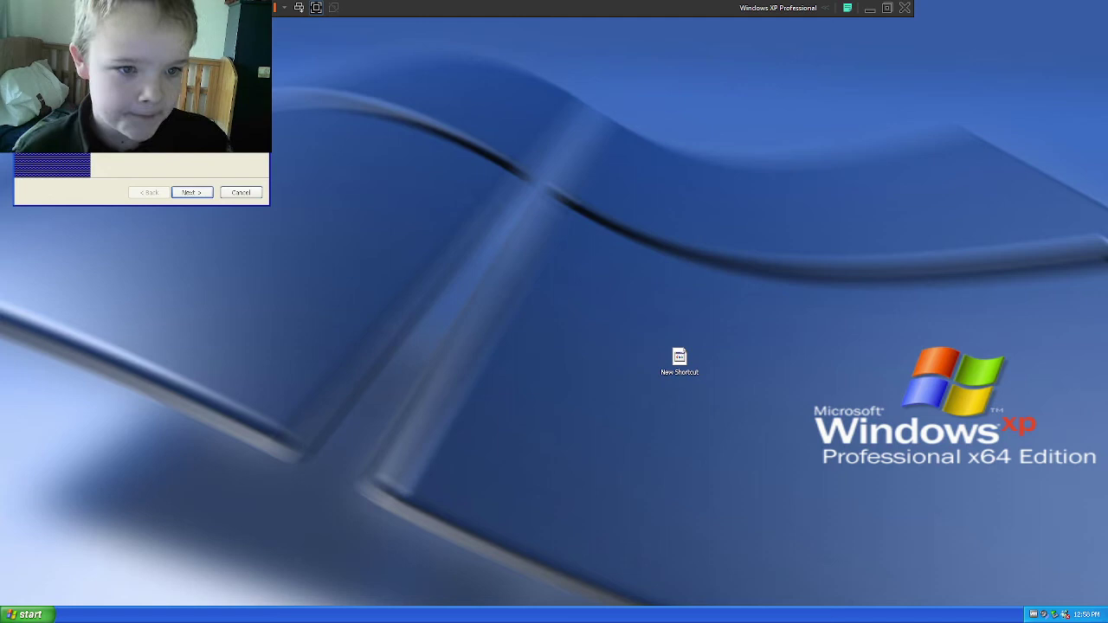
pyautogui.click(227, 82)
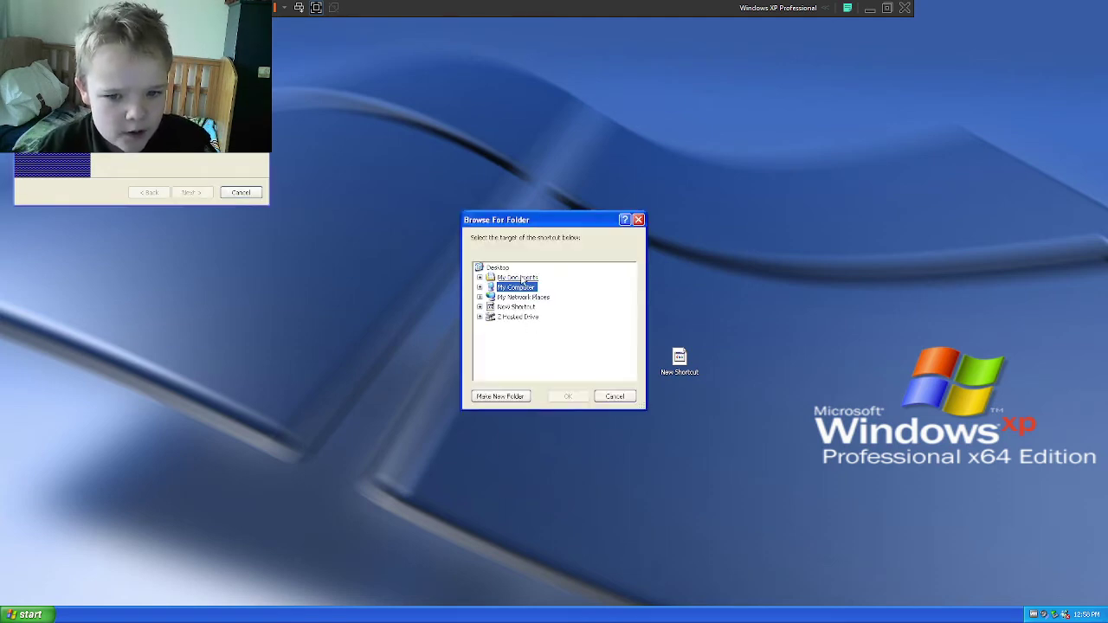
pyautogui.doubleClick(517, 277)
pyautogui.click(567, 397)
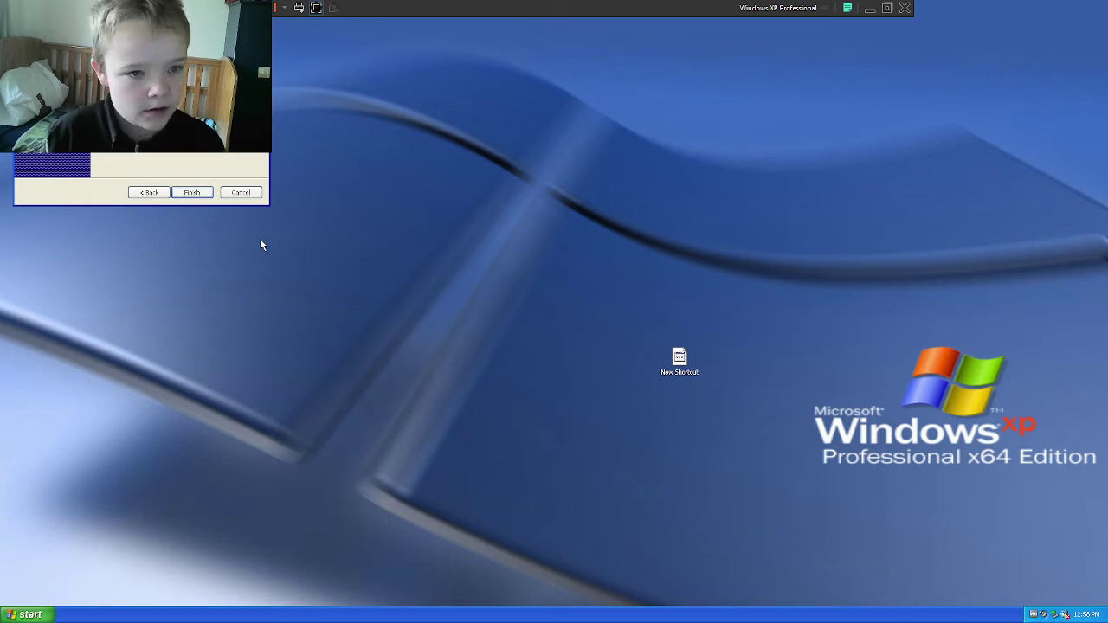
pyautogui.press('Return')
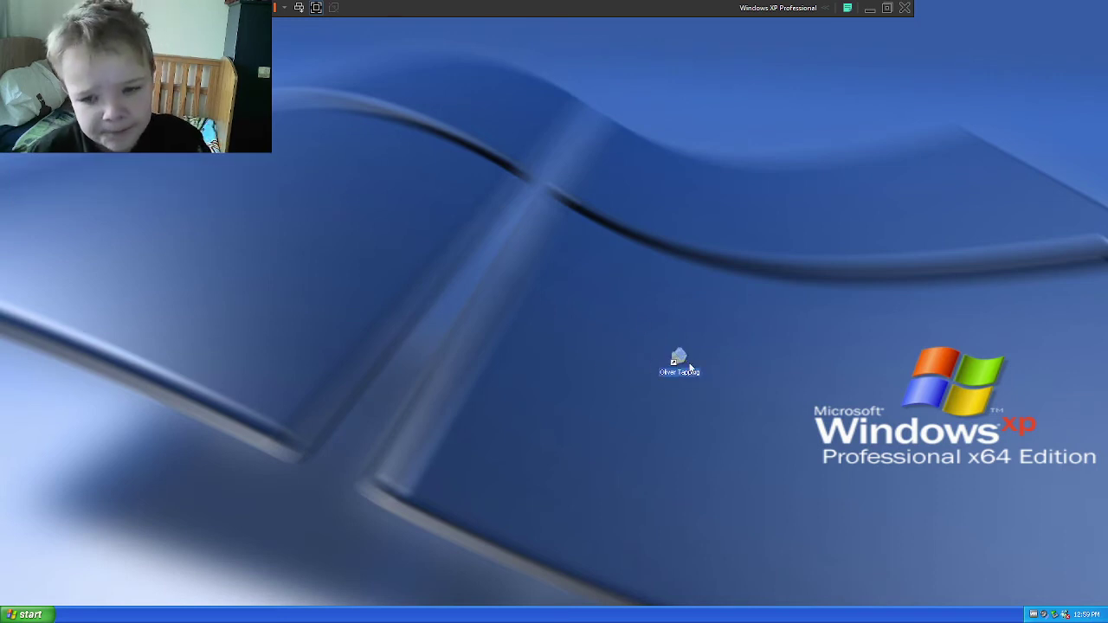
# Check that the new shortcut opens My Pictures, then drag it off the desktop
pyautogui.moveTo(681, 359); pyautogui.dragTo(5, 242)
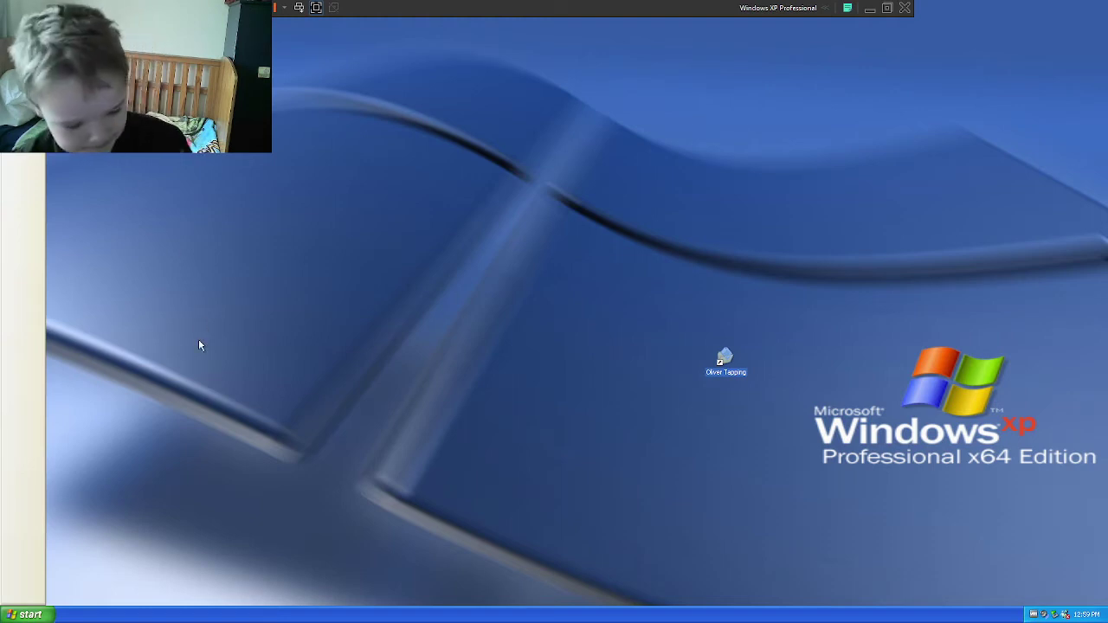
pyautogui.press('super')
pyautogui.press('super')
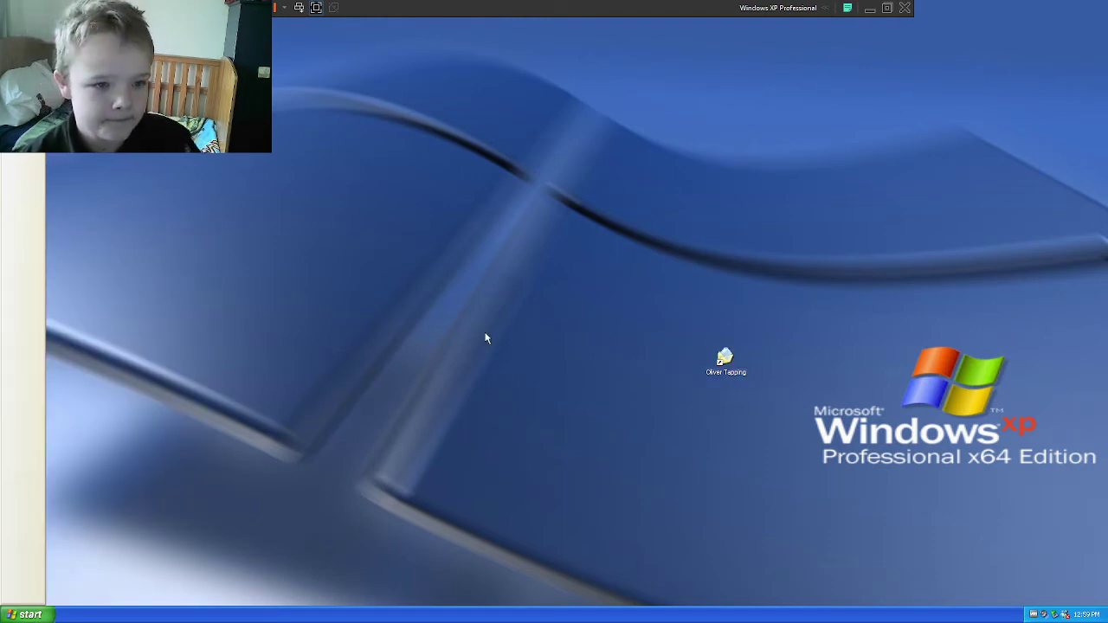
pyautogui.doubleClick(725, 360)
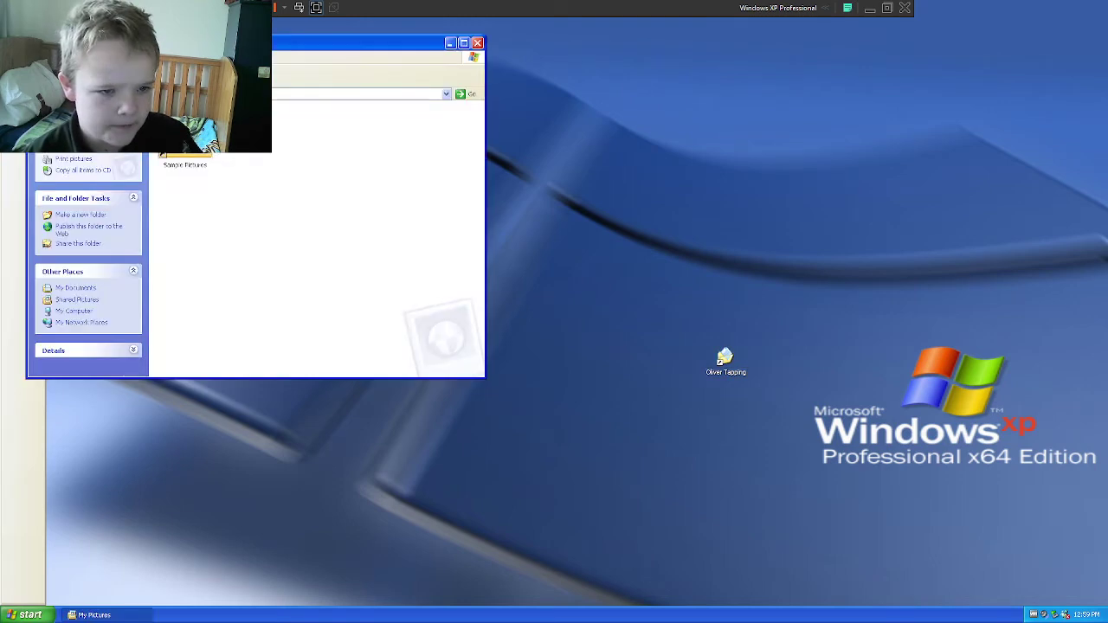
pyautogui.click(477, 42)
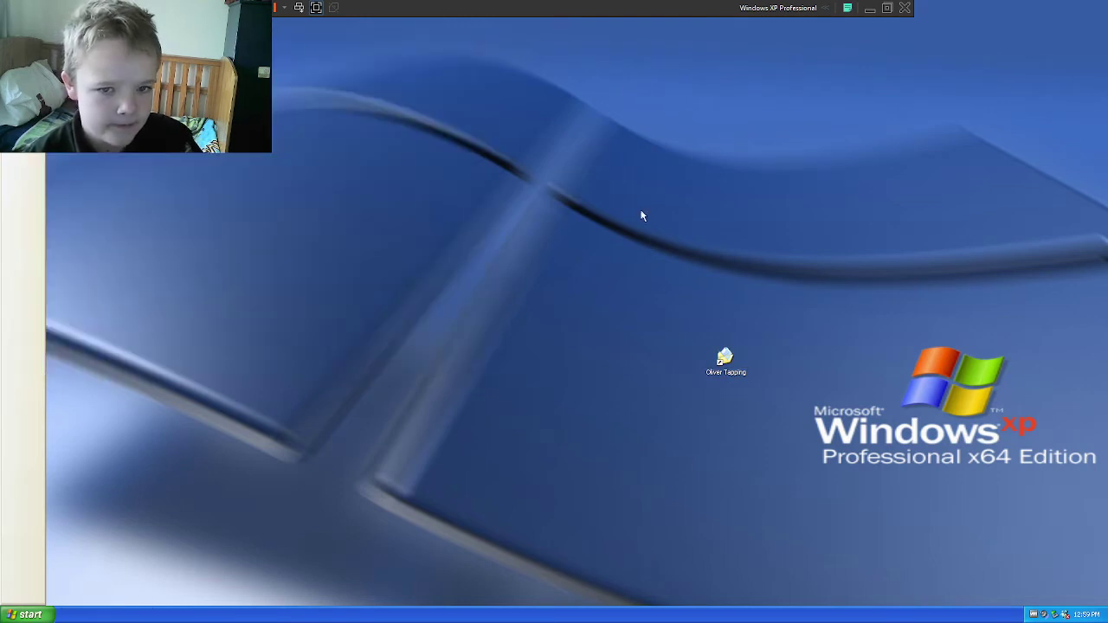
pyautogui.moveTo(732, 360); pyautogui.dragTo(314, 95)
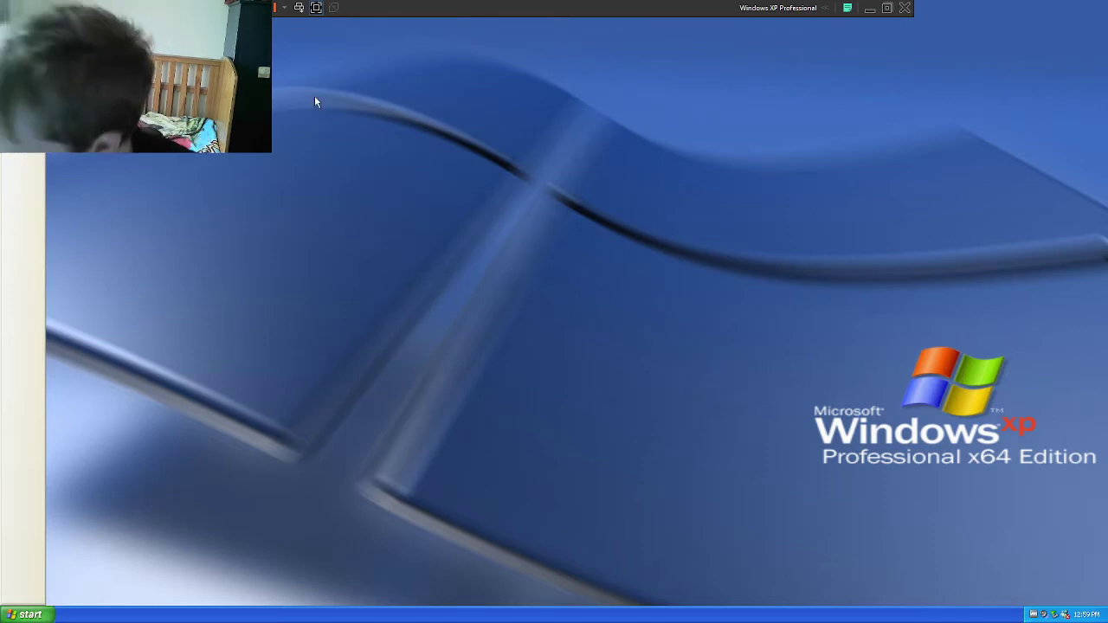
# Launch Minesweeper from All Programs > Games
pyautogui.press('super')
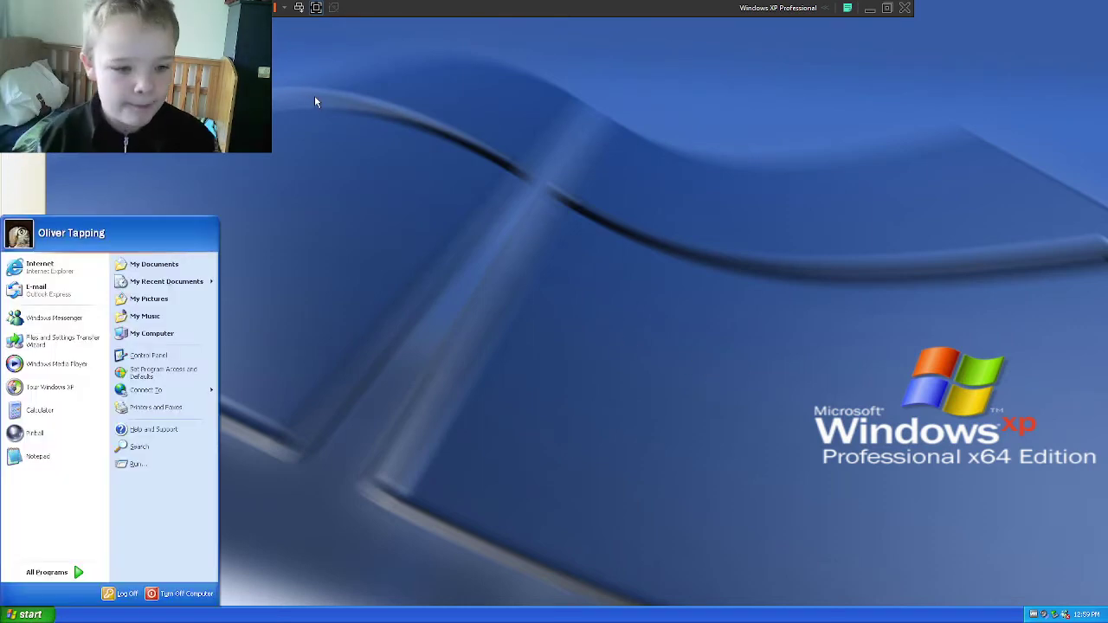
pyautogui.click(48, 572)
pyautogui.moveTo(108, 456)
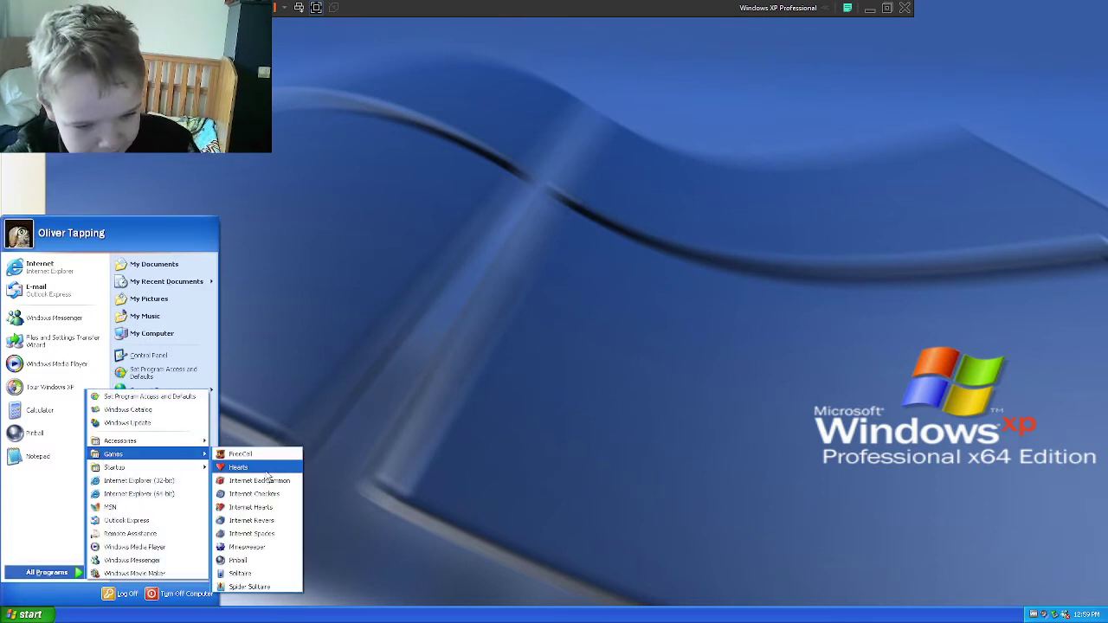
pyautogui.click(244, 547)
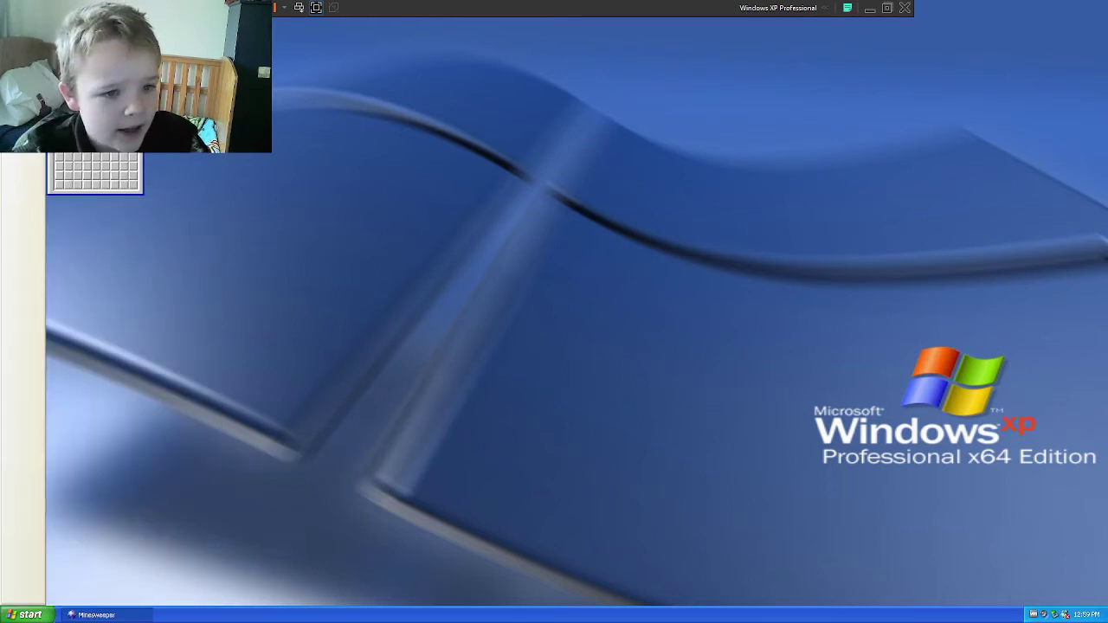
# Center the Minesweeper window, uncover squares until hitting a mine, then close the game
pyautogui.hotkey('alt', 'g')
pyautogui.click(78, 54)
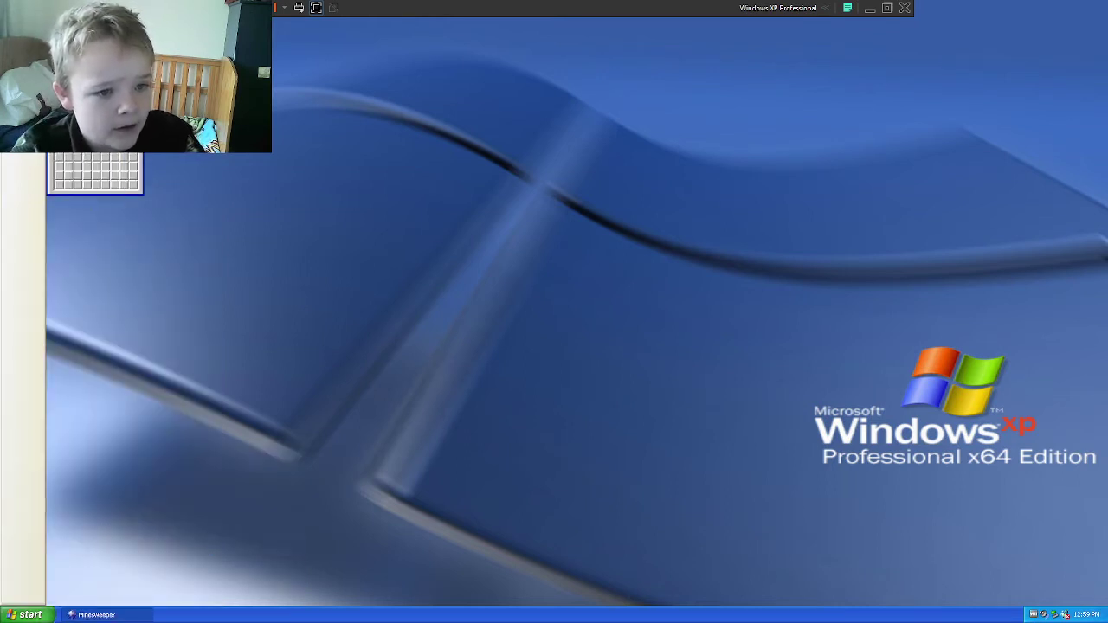
pyautogui.moveTo(78, 55); pyautogui.dragTo(679, 139)
pyautogui.click(689, 232)
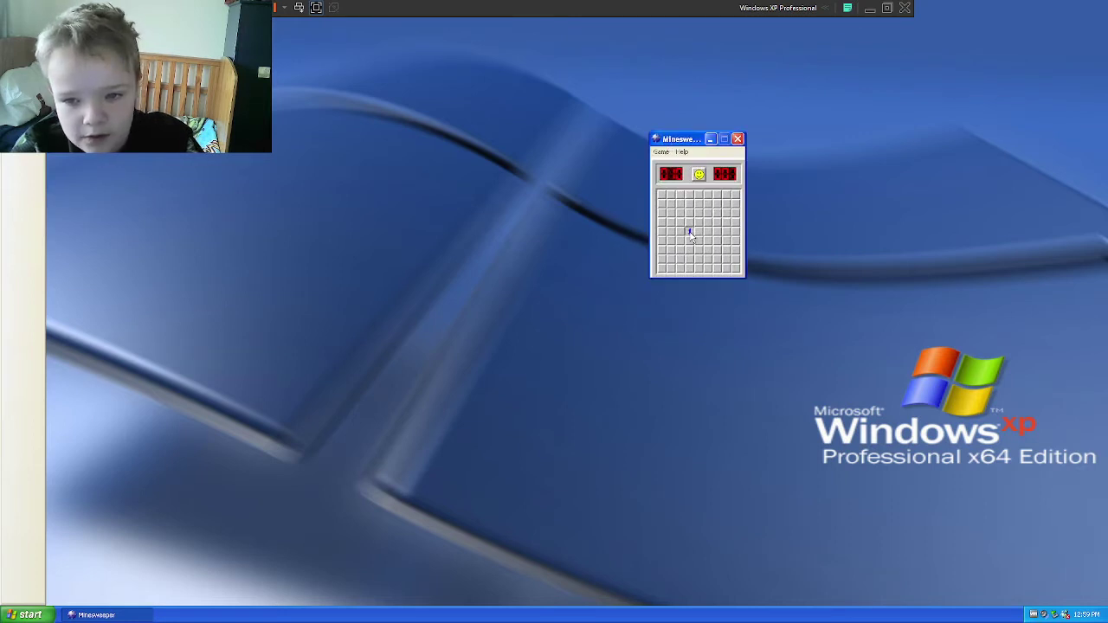
pyautogui.click(697, 223)
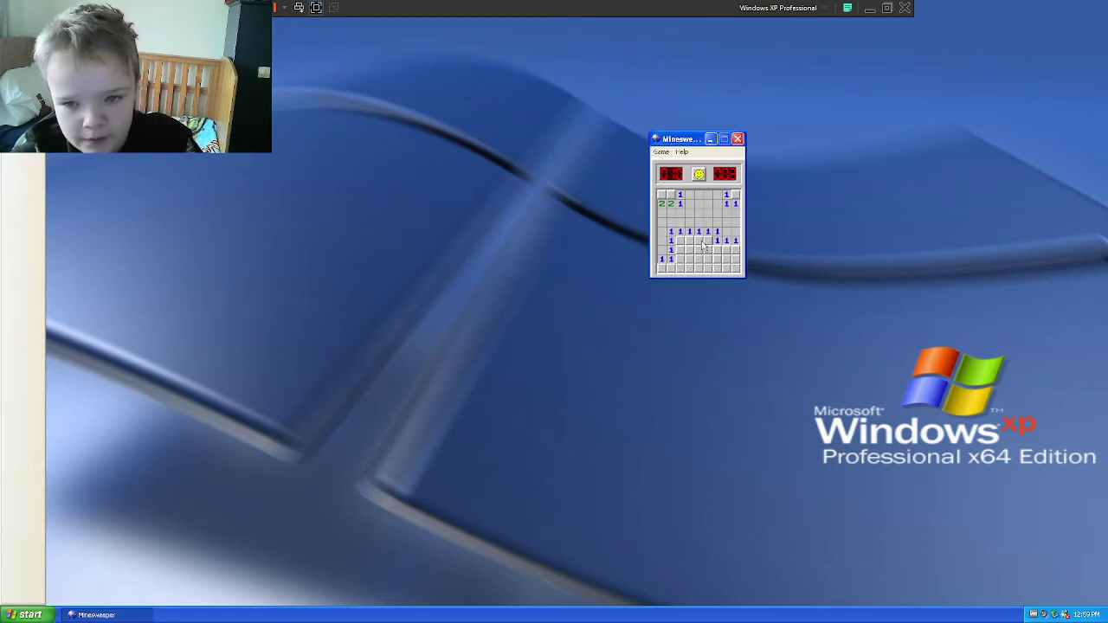
pyautogui.click(679, 240)
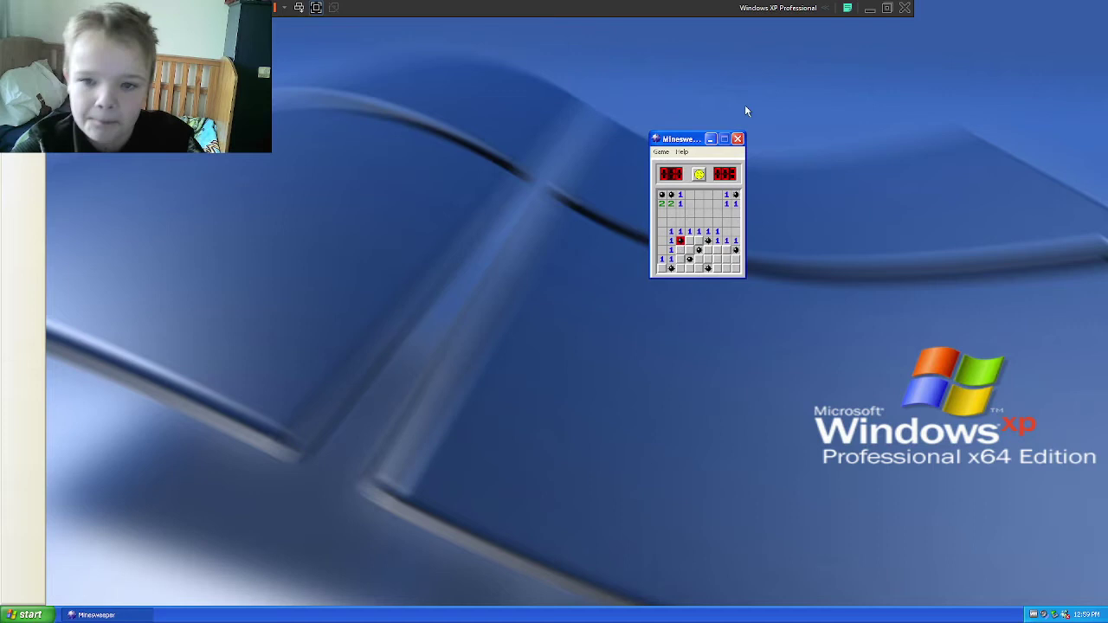
pyautogui.click(737, 139)
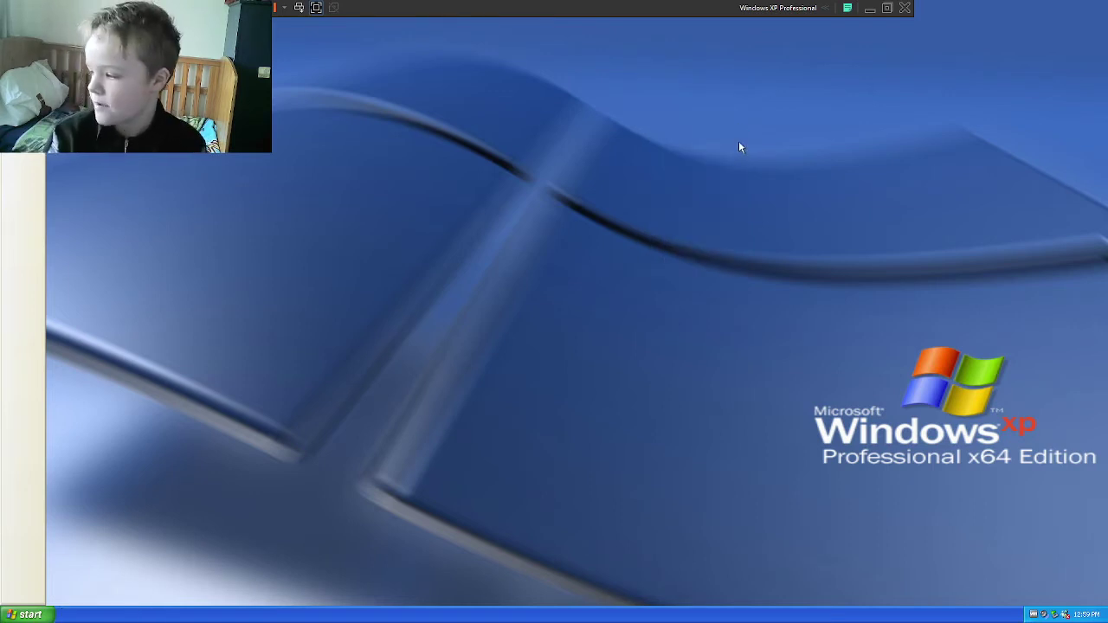
pyautogui.press('super')
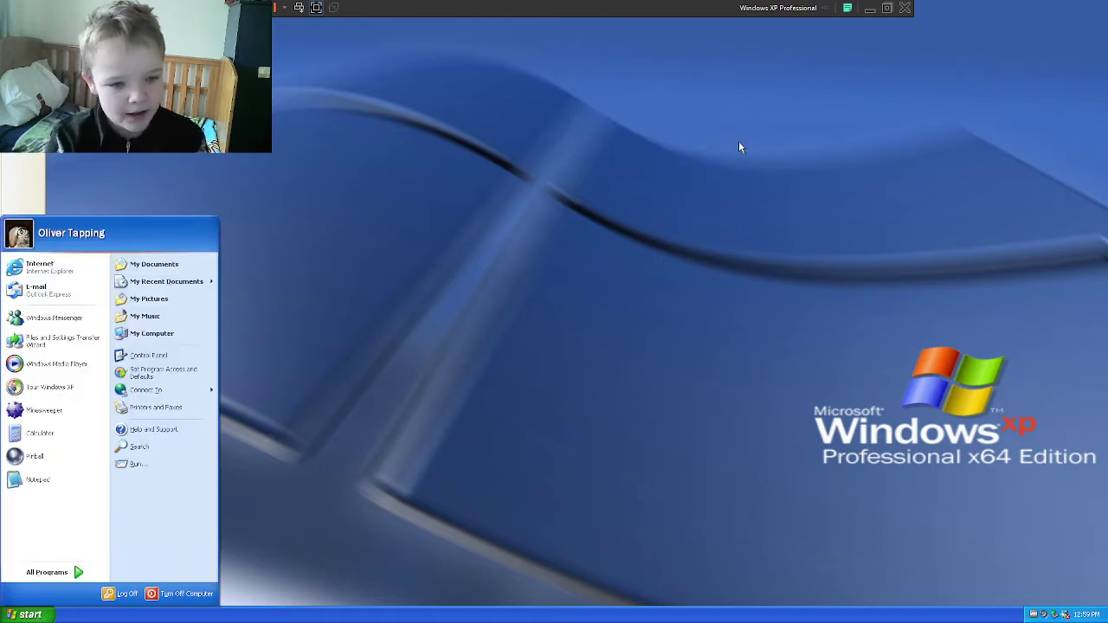
pyautogui.press('c')
pyautogui.press('Return')
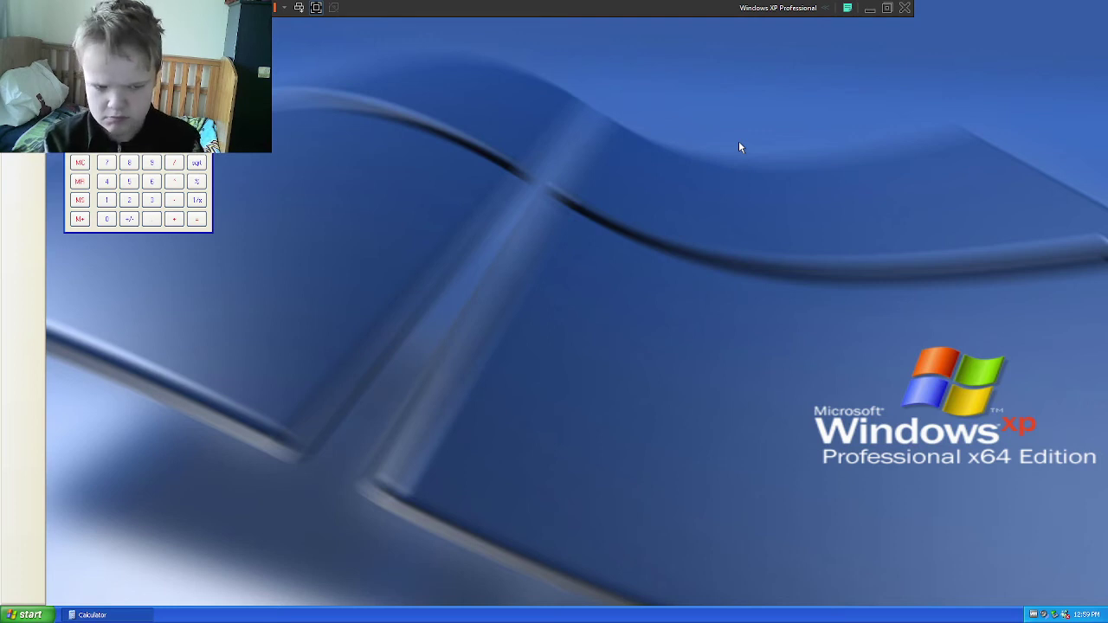
pyautogui.click(205, 62)
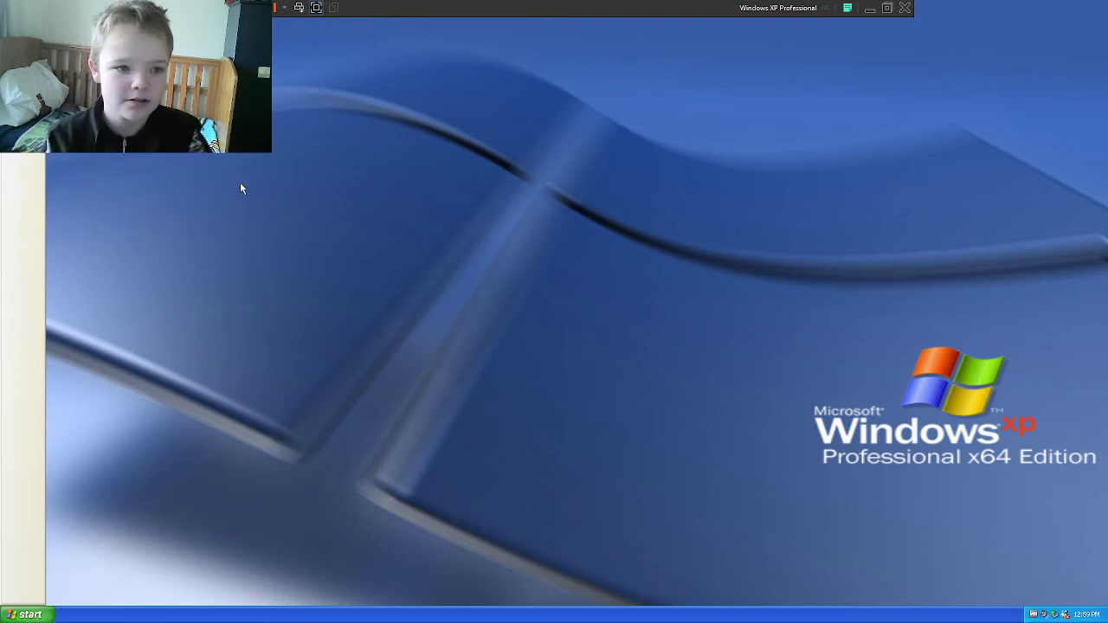
# Turn off the My Documents toolbar docked on the left edge
pyautogui.rightClick(18, 379)
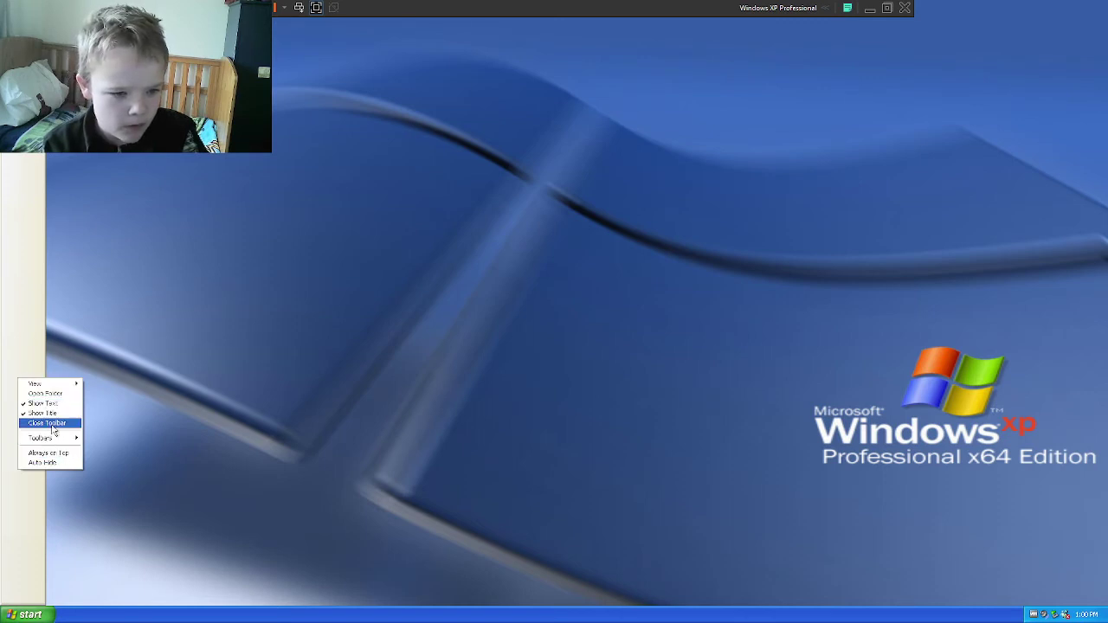
pyautogui.moveTo(60, 442)
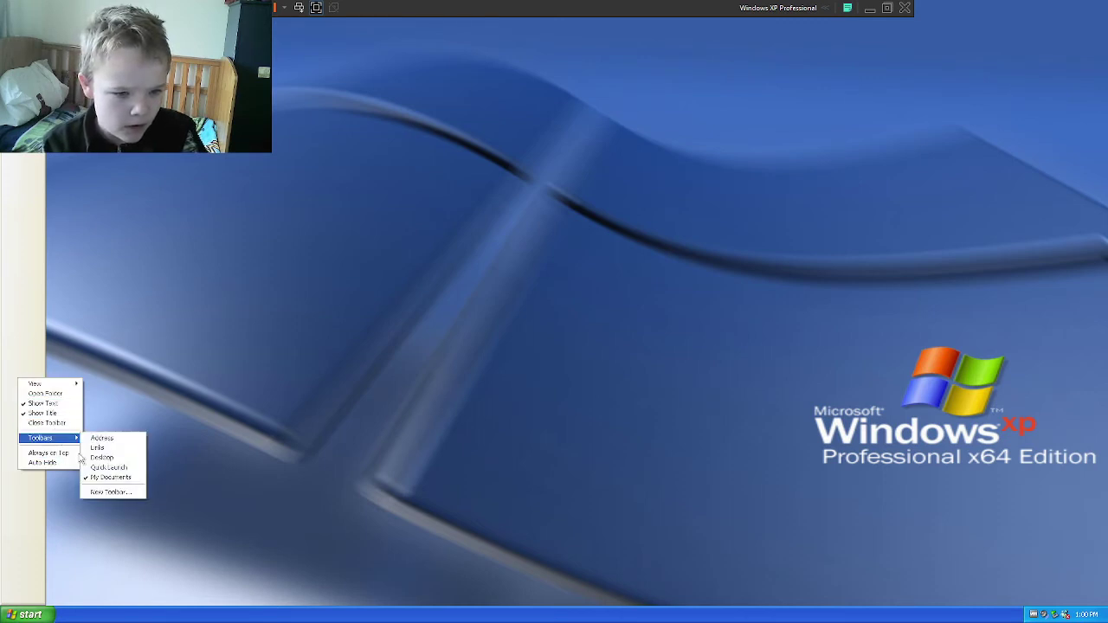
pyautogui.click(100, 479)
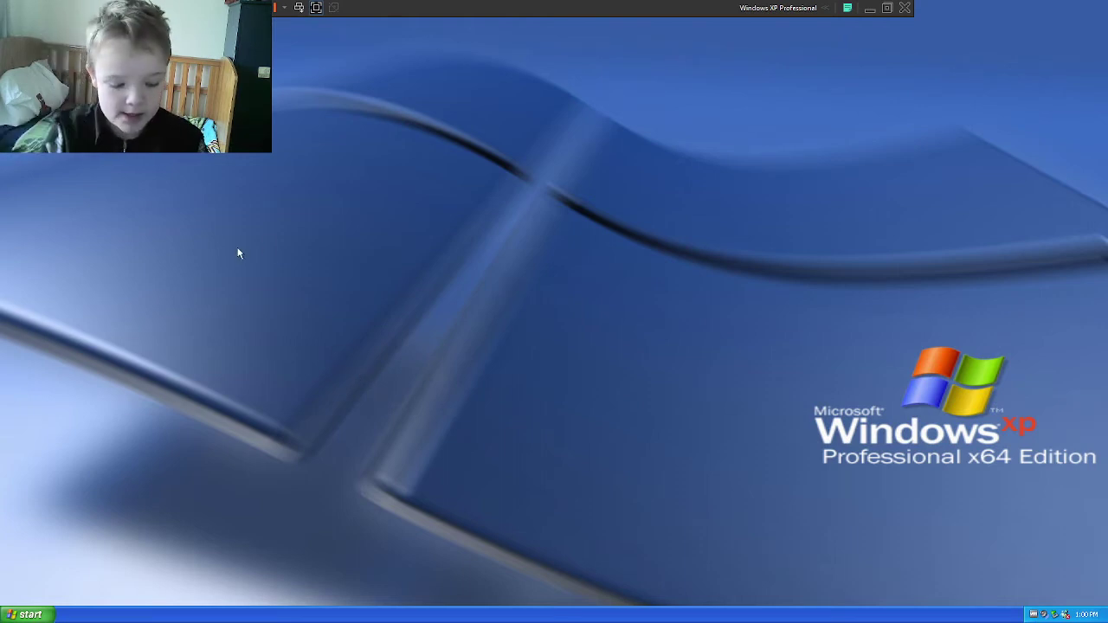
# Run winver to view the Windows version and memory details, then dismiss it
pyautogui.press('super+r')
pyautogui.write('winver')
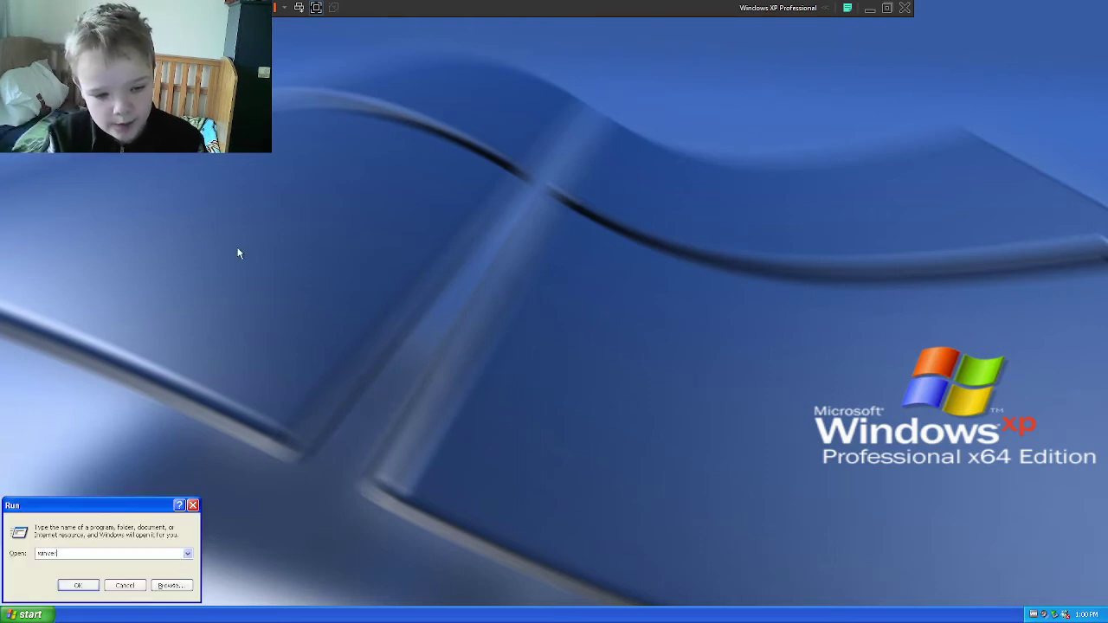
pyautogui.press('Return')
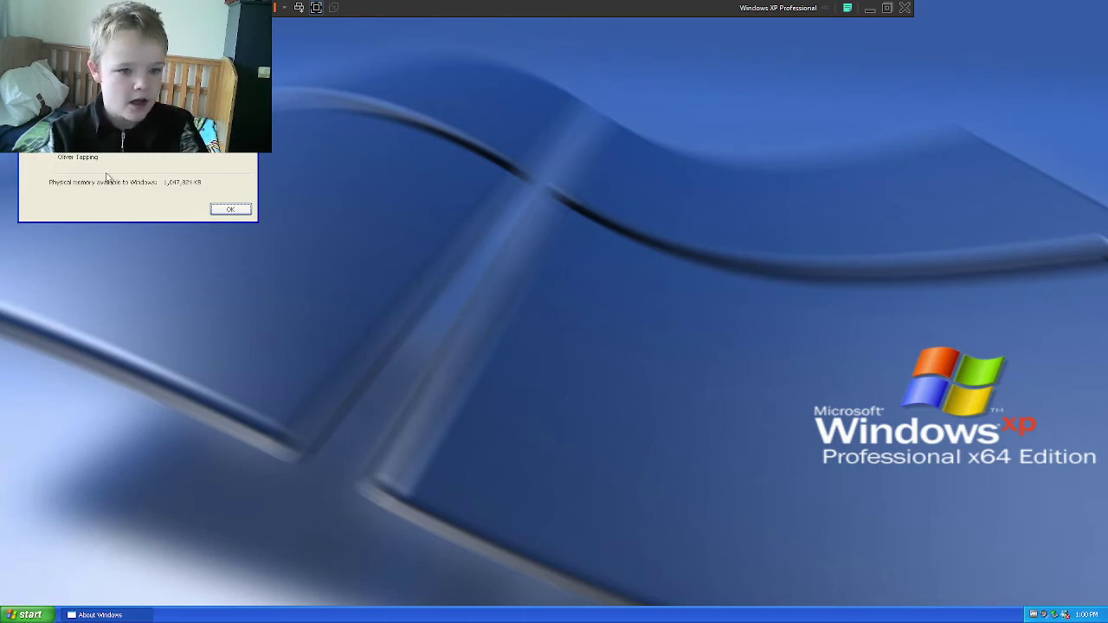
pyautogui.click(242, 213)
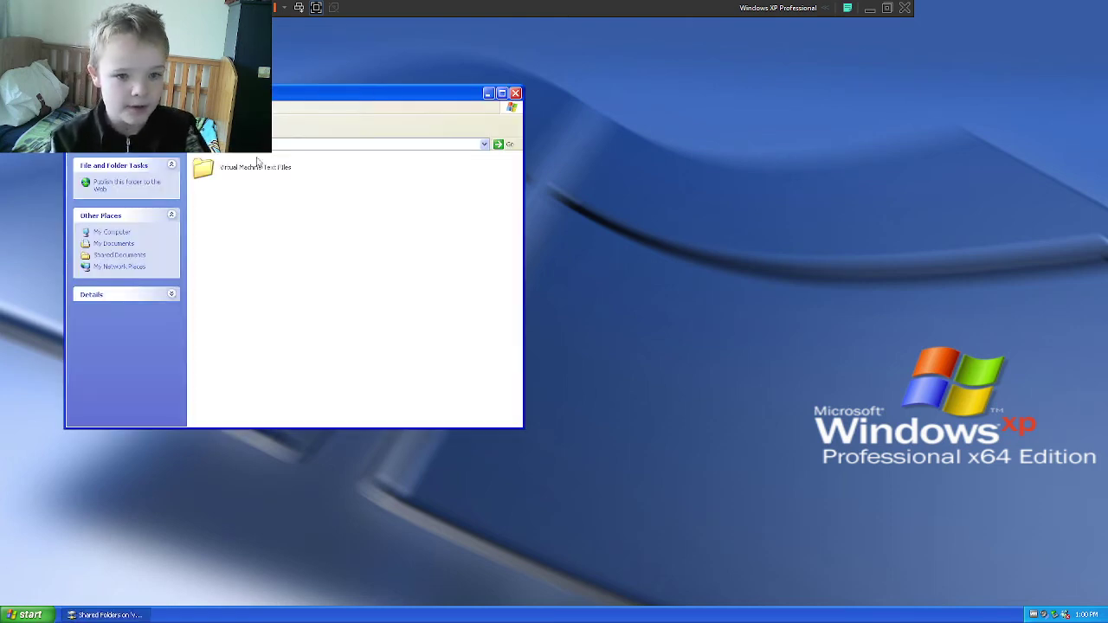
# Create the rich text file 'XP Text Document' in the shared folder, open it in WordPad, then close both windows
pyautogui.doubleClick(244, 164)
pyautogui.rightClick(248, 189)
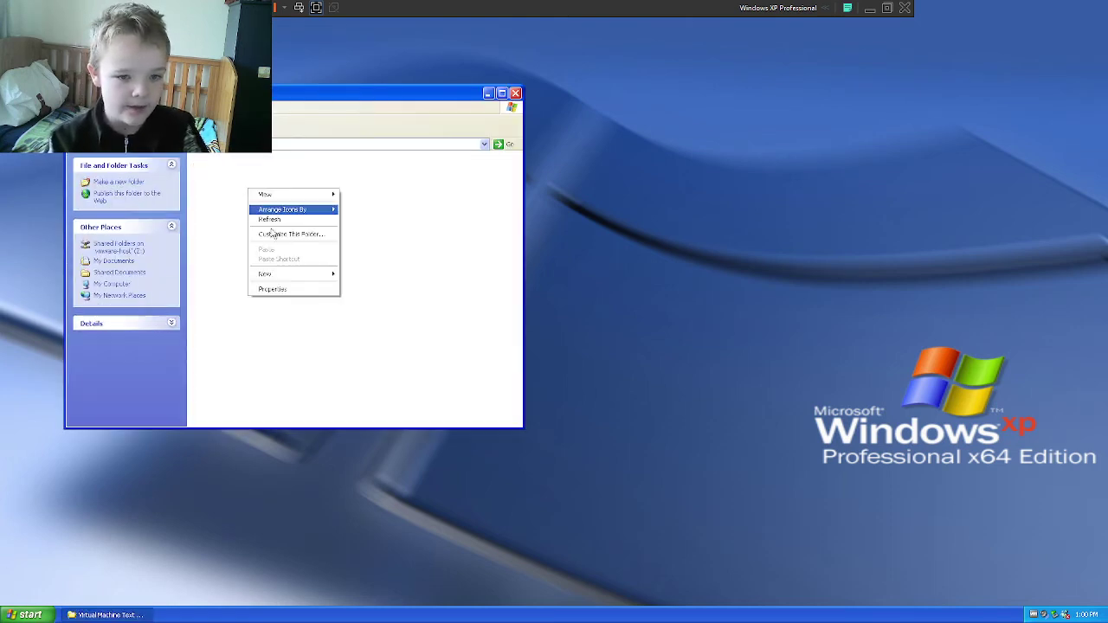
pyautogui.moveTo(325, 274)
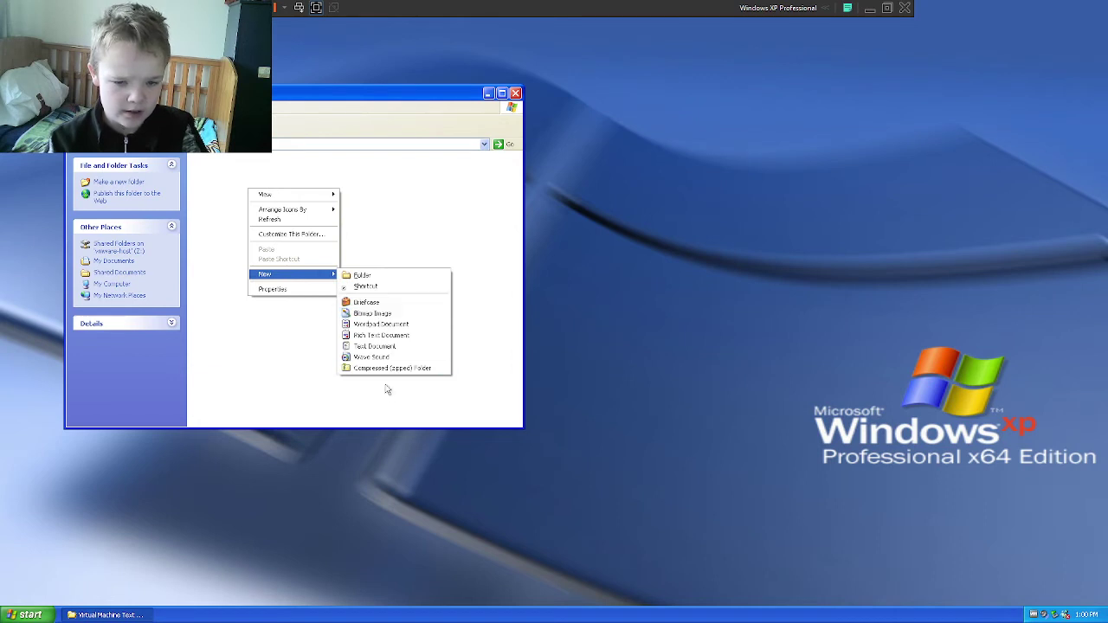
pyautogui.click(387, 339)
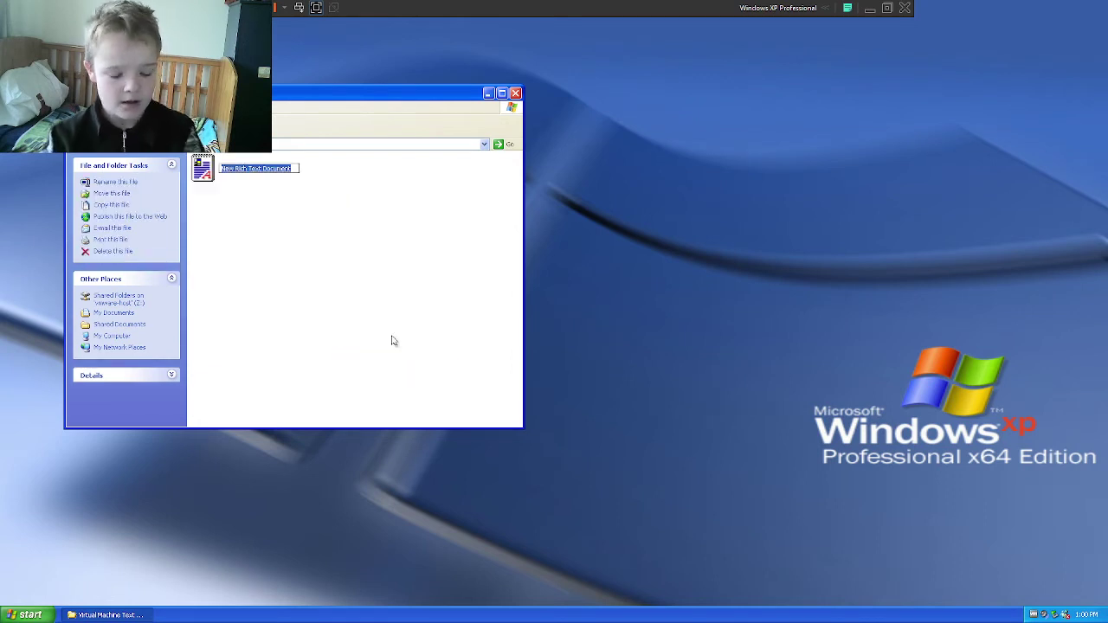
pyautogui.write('xr')
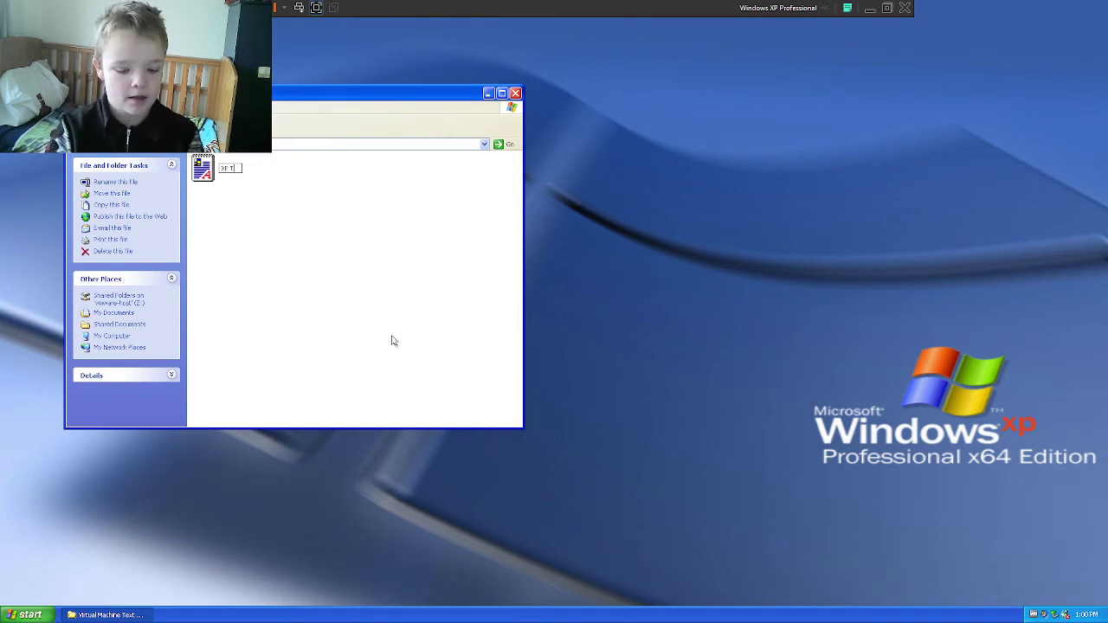
pyautogui.write(' Text Docu')
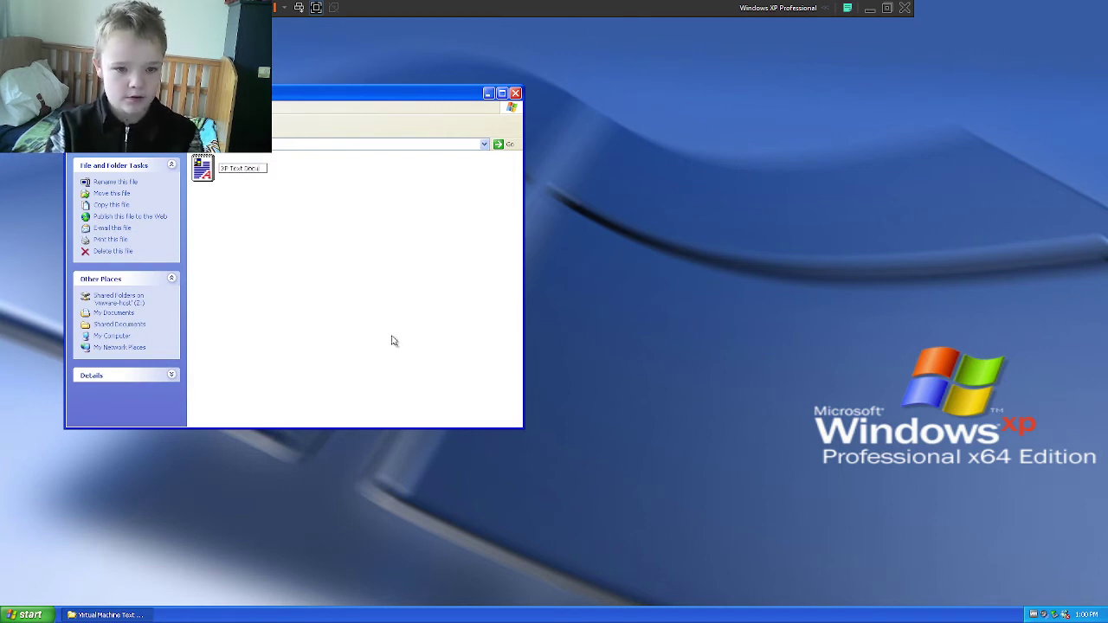
pyautogui.write('ment')
pyautogui.press('Return')
pyautogui.press('Return')
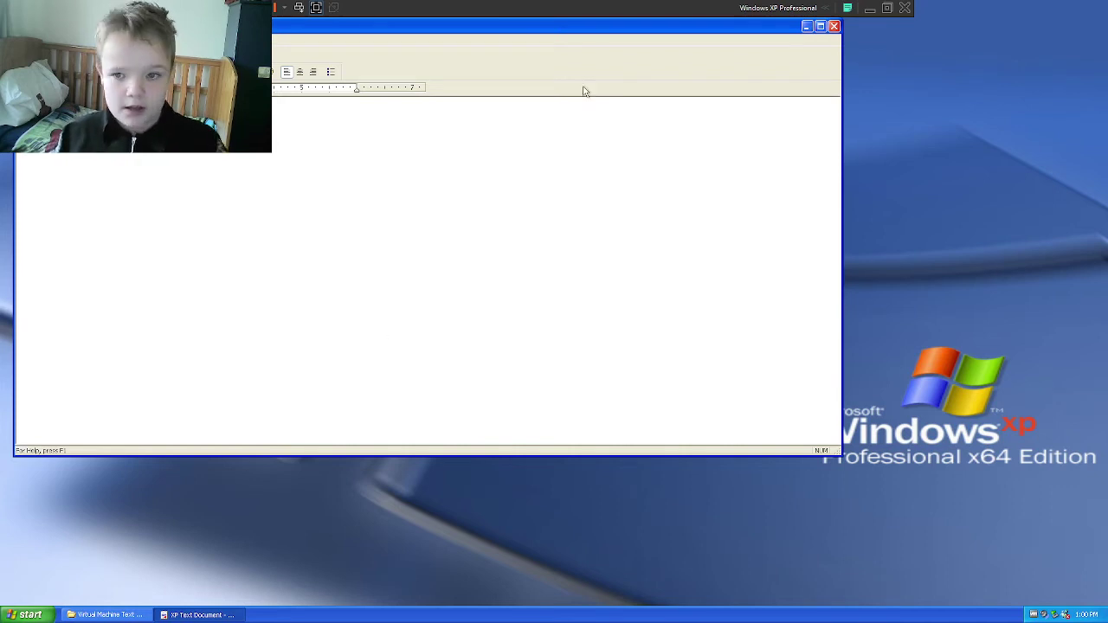
pyautogui.click(834, 26)
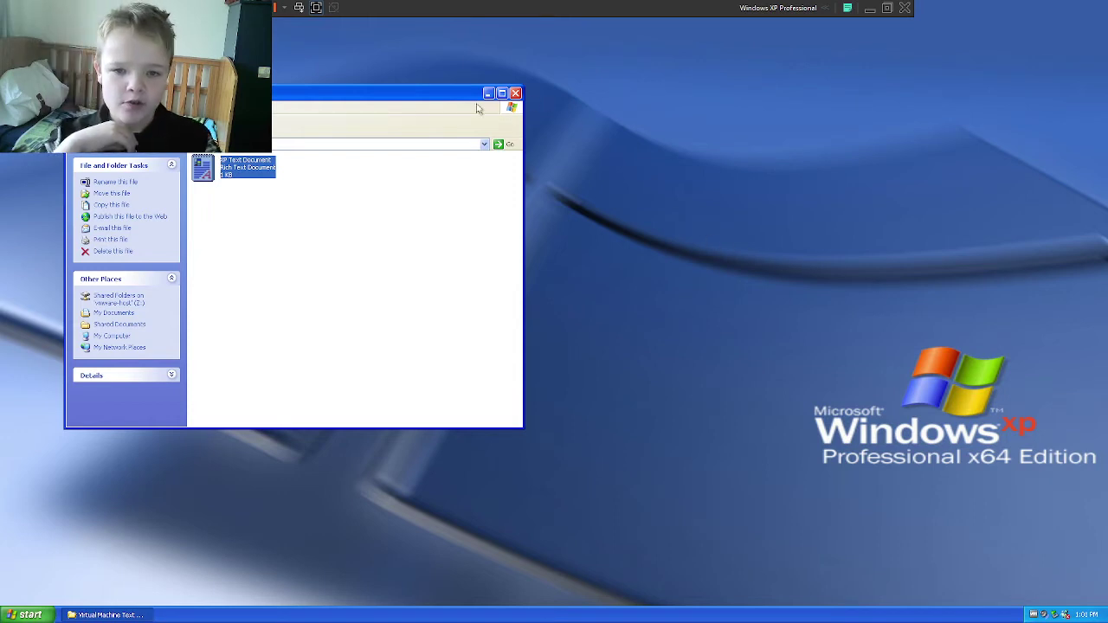
pyautogui.click(515, 92)
# Open Display Properties and preview the 3D FlowerBox screen saver
pyautogui.rightClick(572, 205)
pyautogui.click(609, 284)
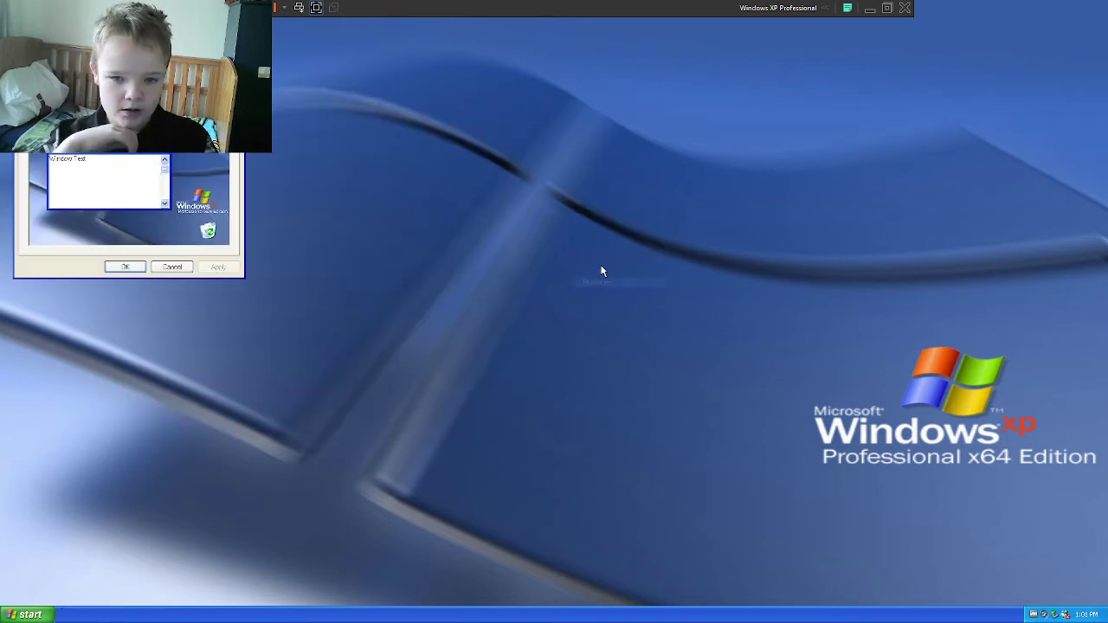
pyautogui.hotkey('ctrl', 'Tab')
pyautogui.hotkey('ctrl', 'Tab')
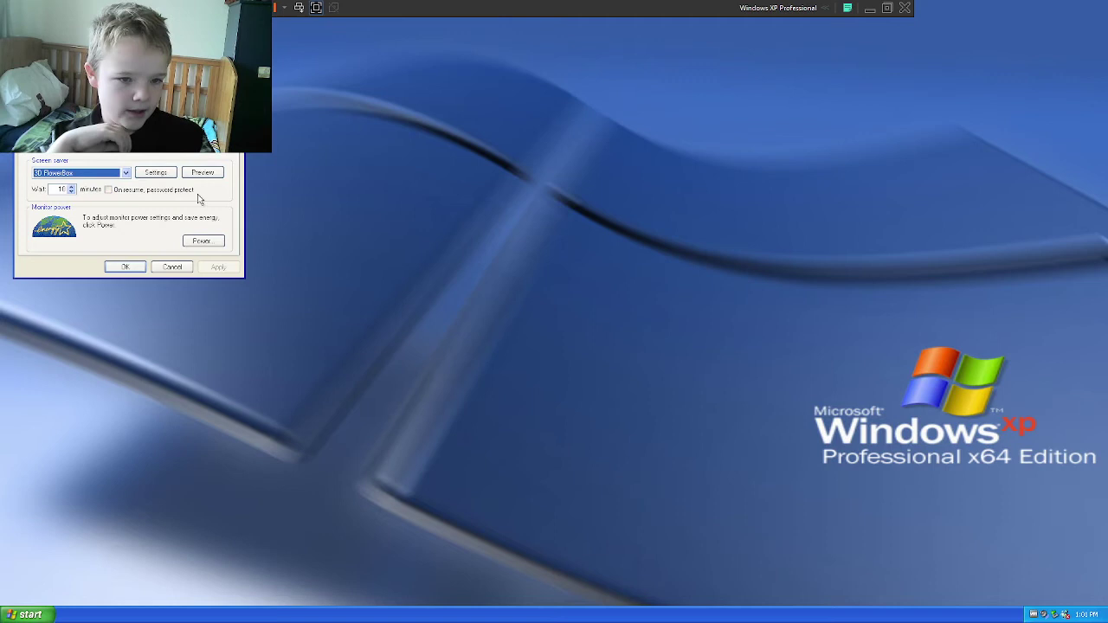
pyautogui.click(203, 173)
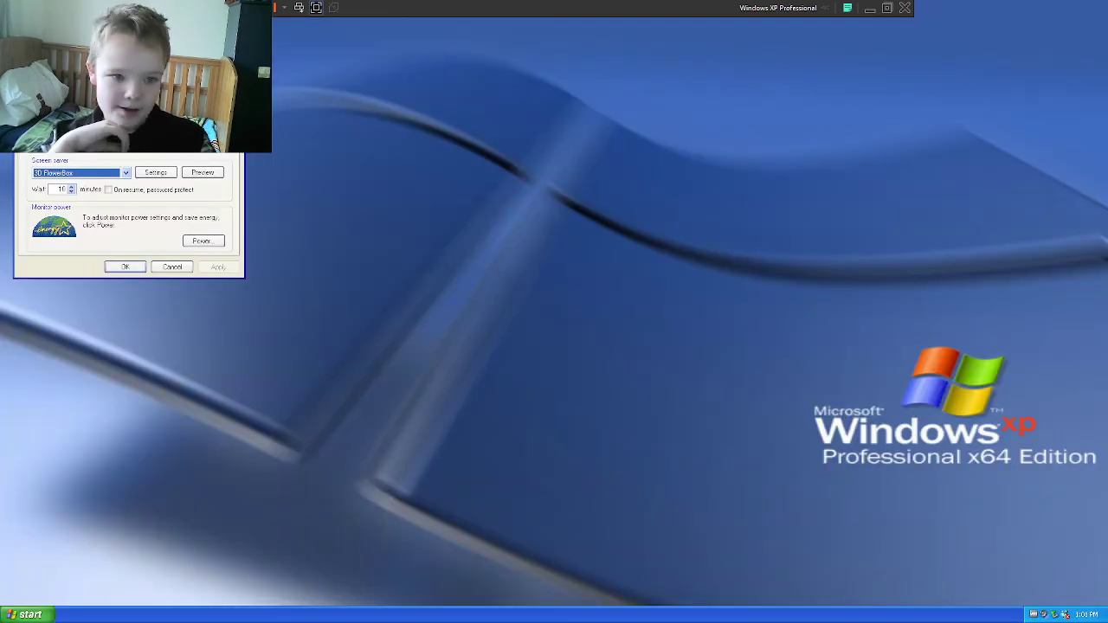
pyautogui.hotkey('ctrl', 'Tab')
pyautogui.hotkey('ctrl', 'Tab')
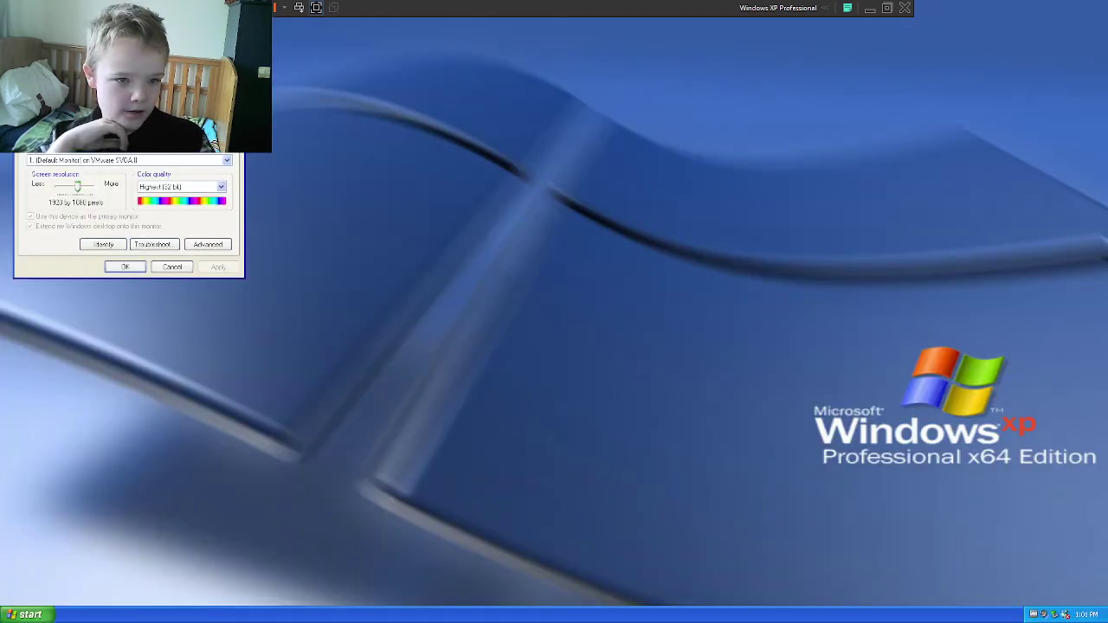
# Apply Bliss as a stretched desktop wallpaper, close Display Properties, and open the Start menu
pyautogui.click(70, 145)
pyautogui.scroll(10, 91, 192)
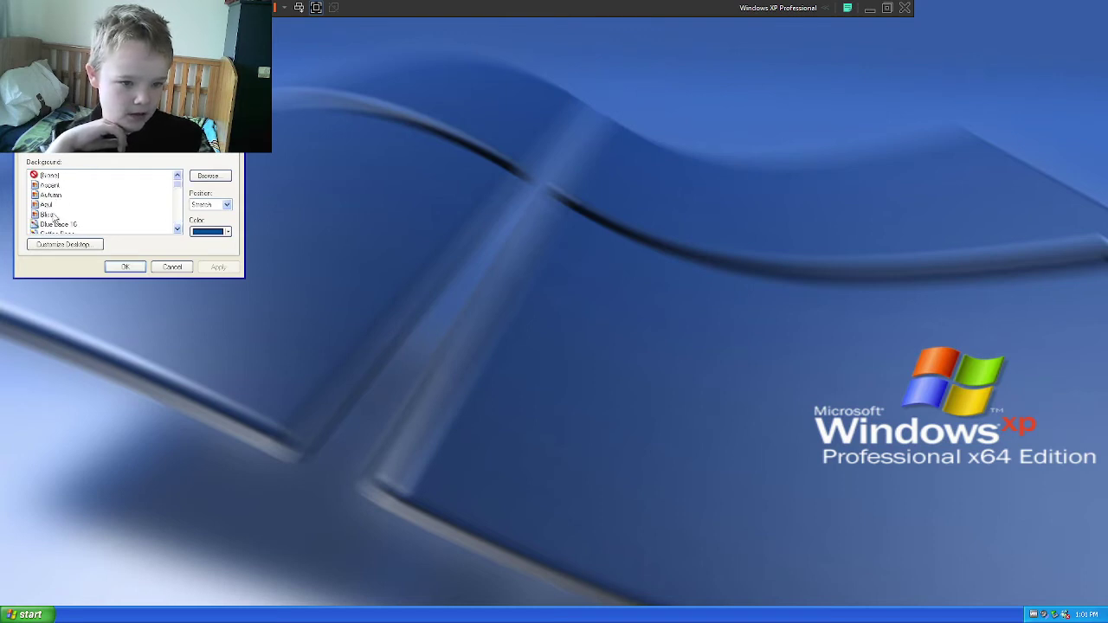
pyautogui.click(48, 215)
pyautogui.click(210, 205)
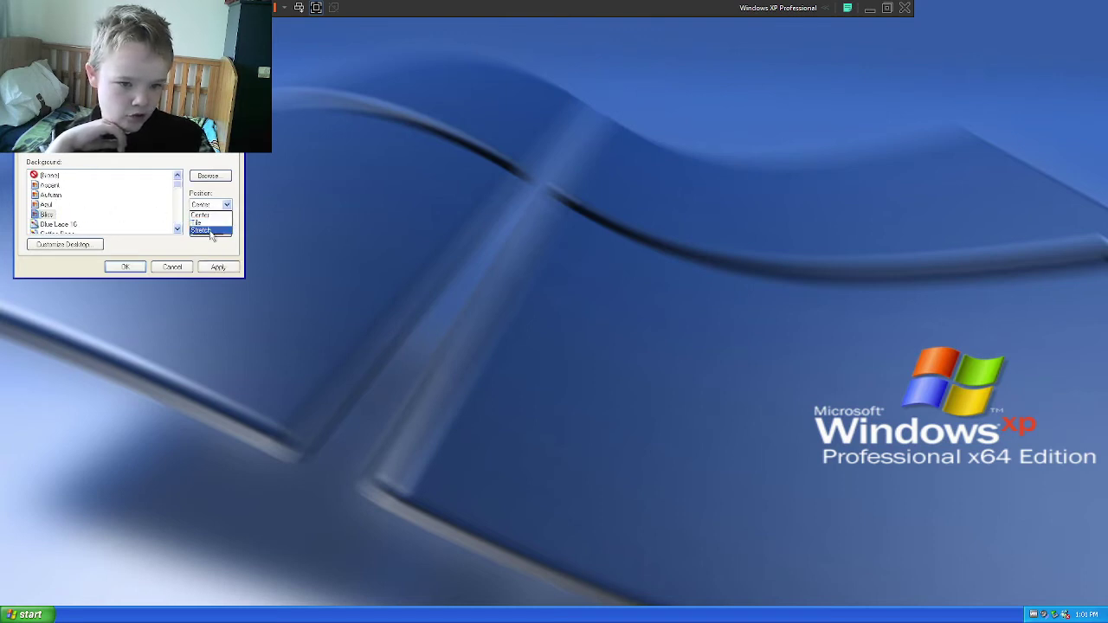
pyautogui.click(211, 231)
pyautogui.click(217, 267)
pyautogui.click(126, 267)
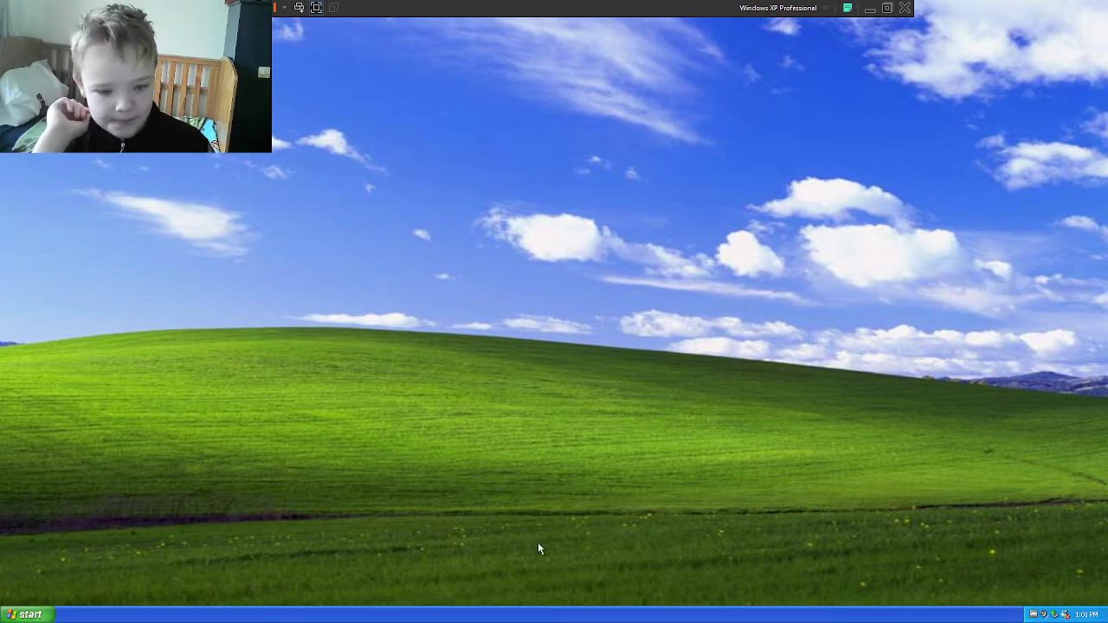
pyautogui.press('super')
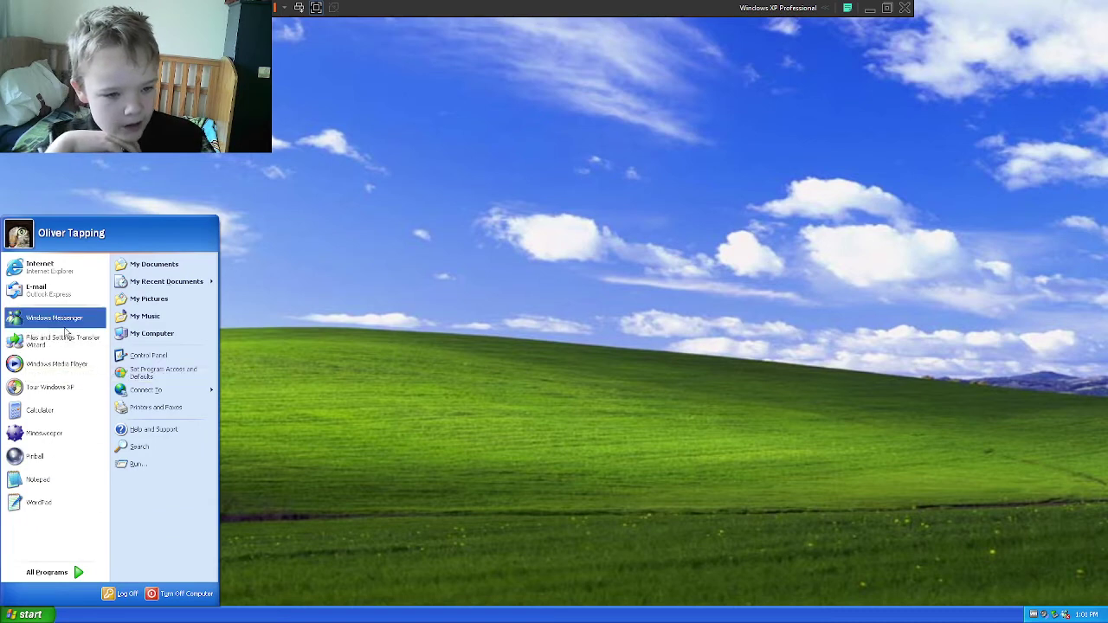
# Open Speech in the x86 Control Panel, preview Microsoft Sam, and try a fast voice speed
pyautogui.click(144, 362)
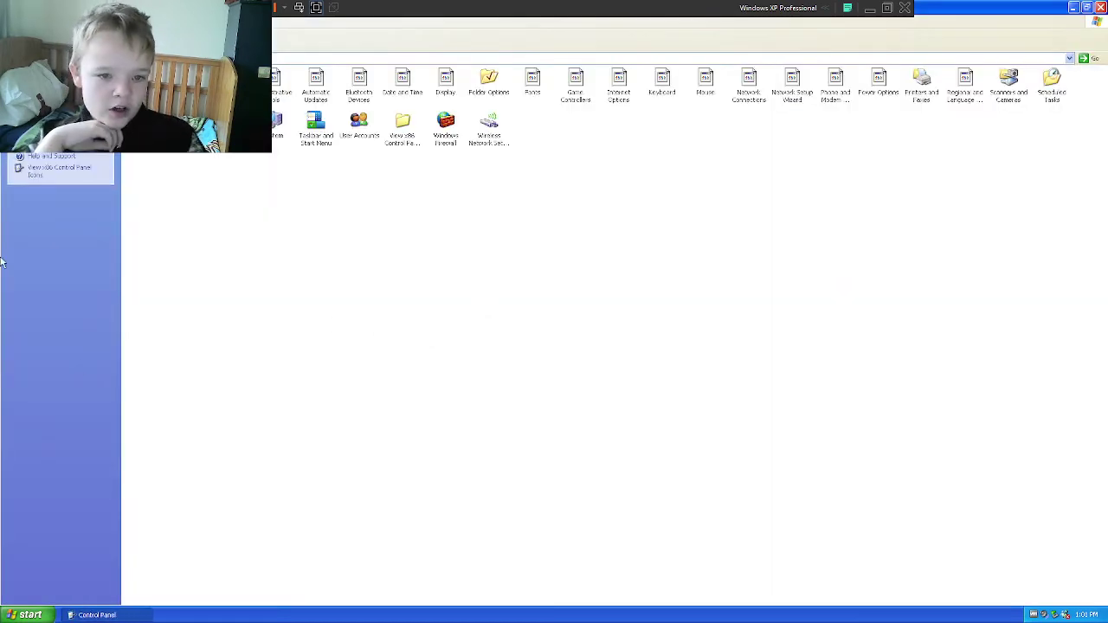
pyautogui.click(58, 175)
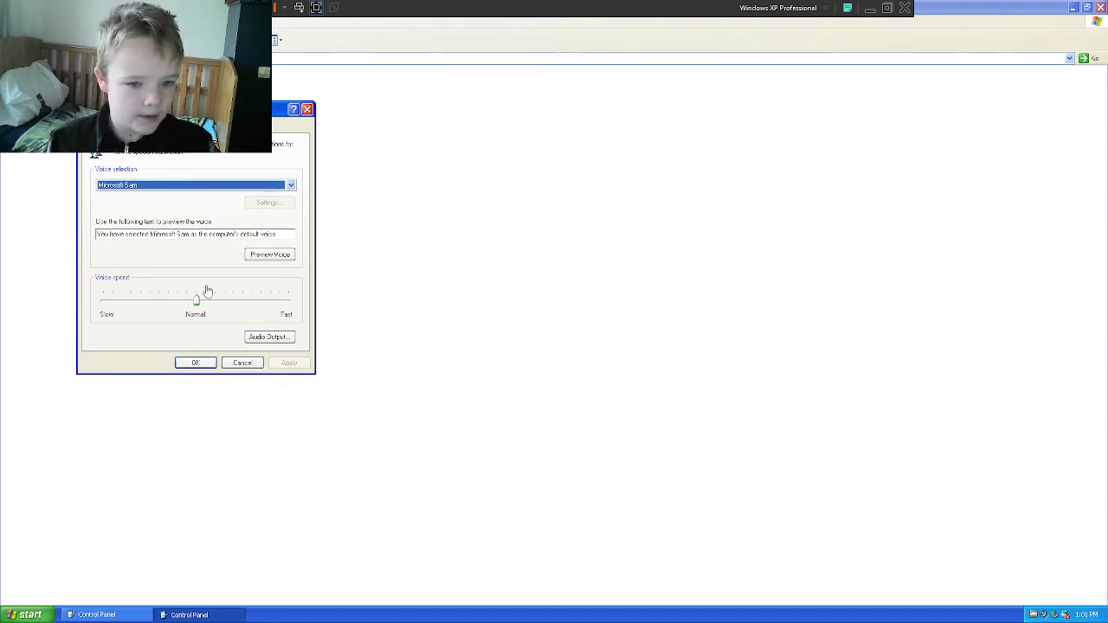
pyautogui.click(270, 257)
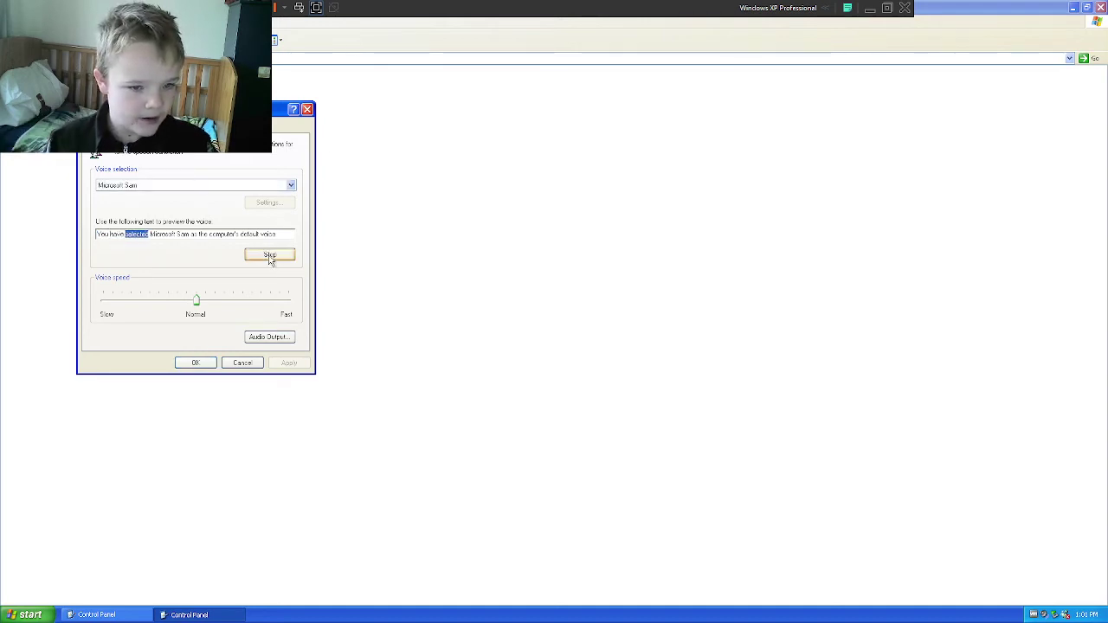
pyautogui.click(156, 189)
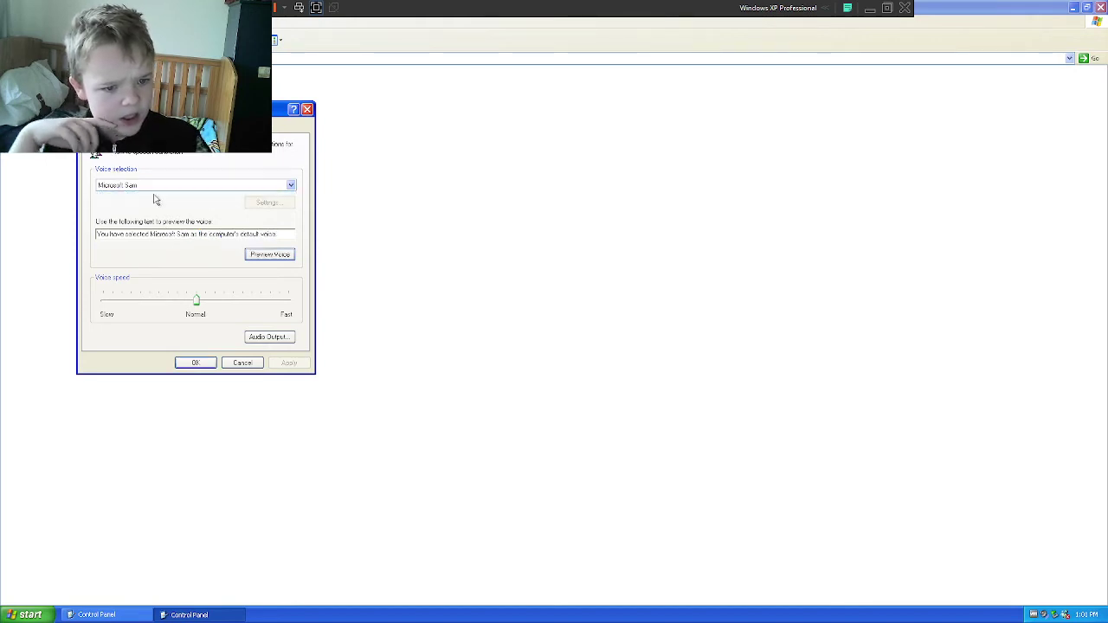
pyautogui.moveTo(189, 294); pyautogui.dragTo(321, 303)
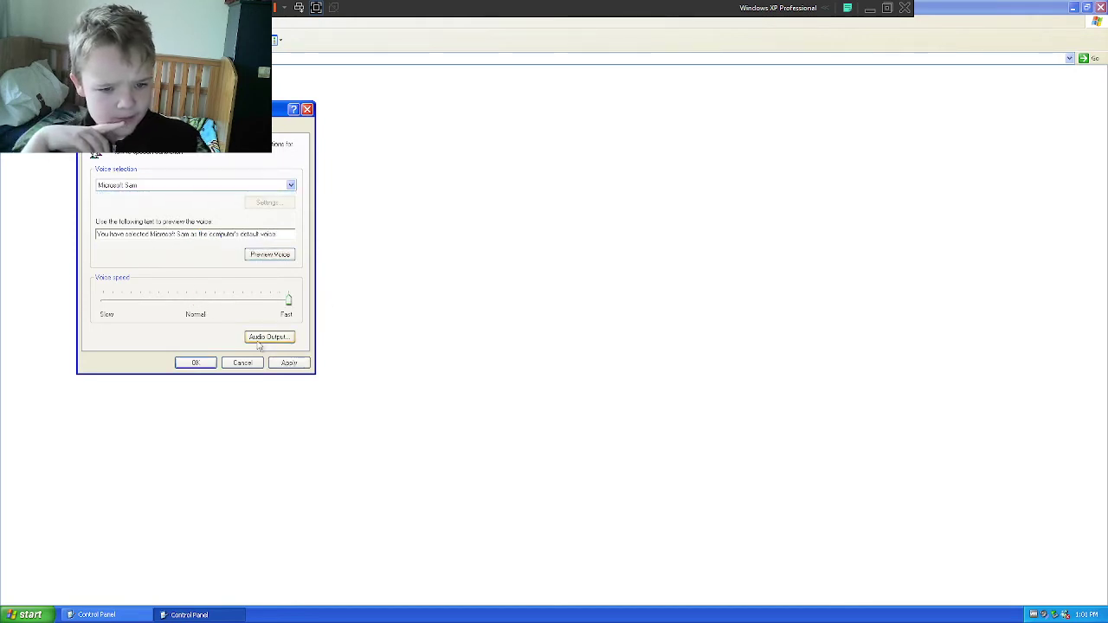
pyautogui.click(286, 363)
pyautogui.click(288, 257)
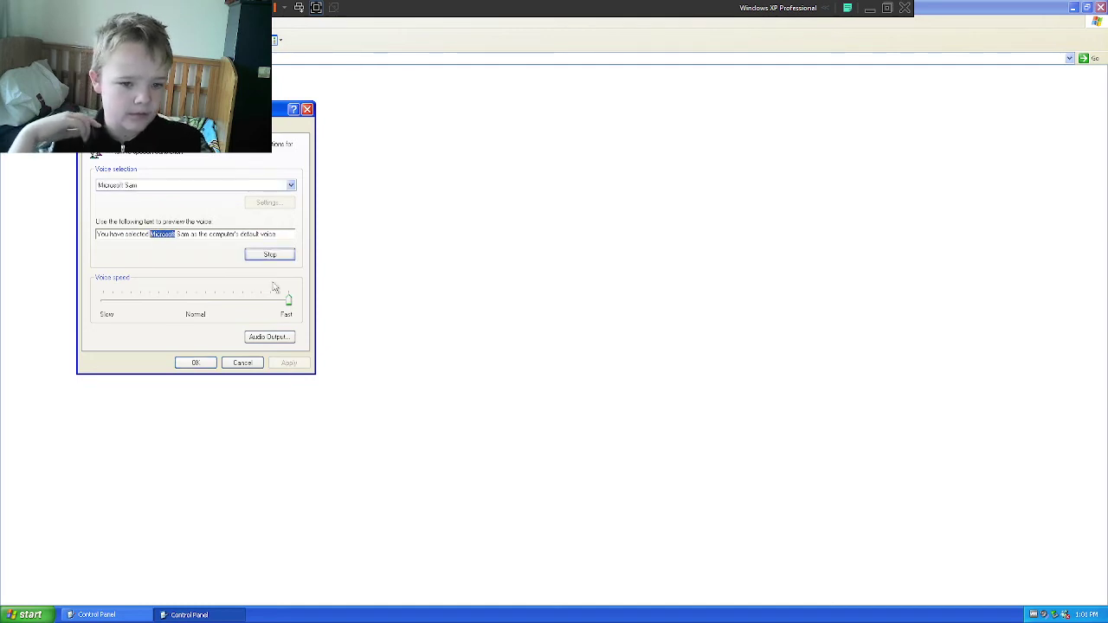
# Set the speech audio output to the VMware VMaudio device
pyautogui.click(286, 338)
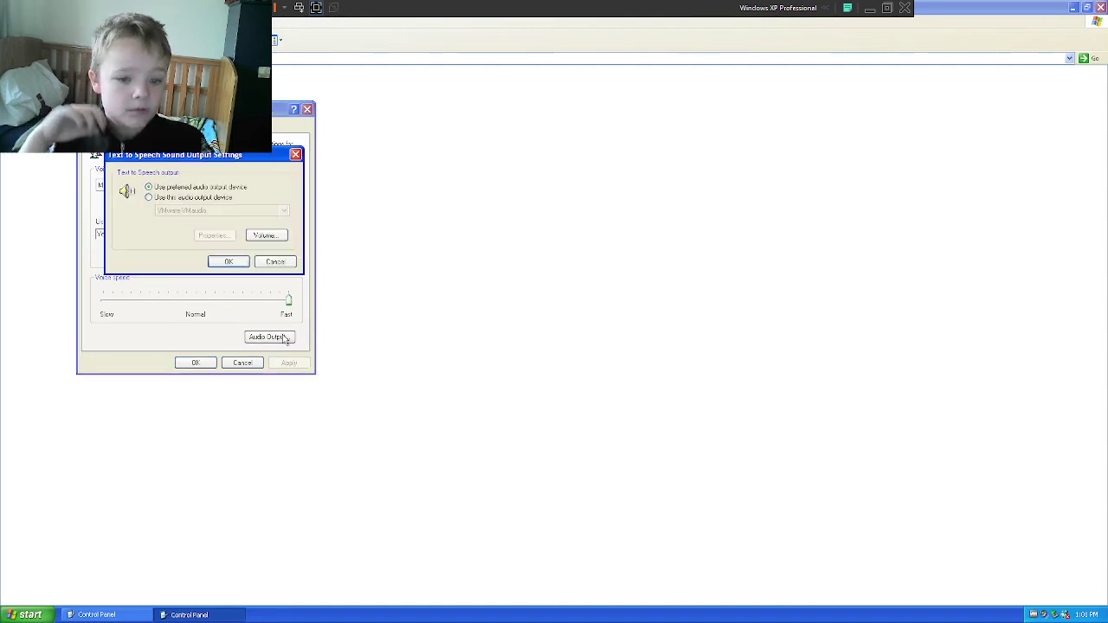
pyautogui.click(170, 199)
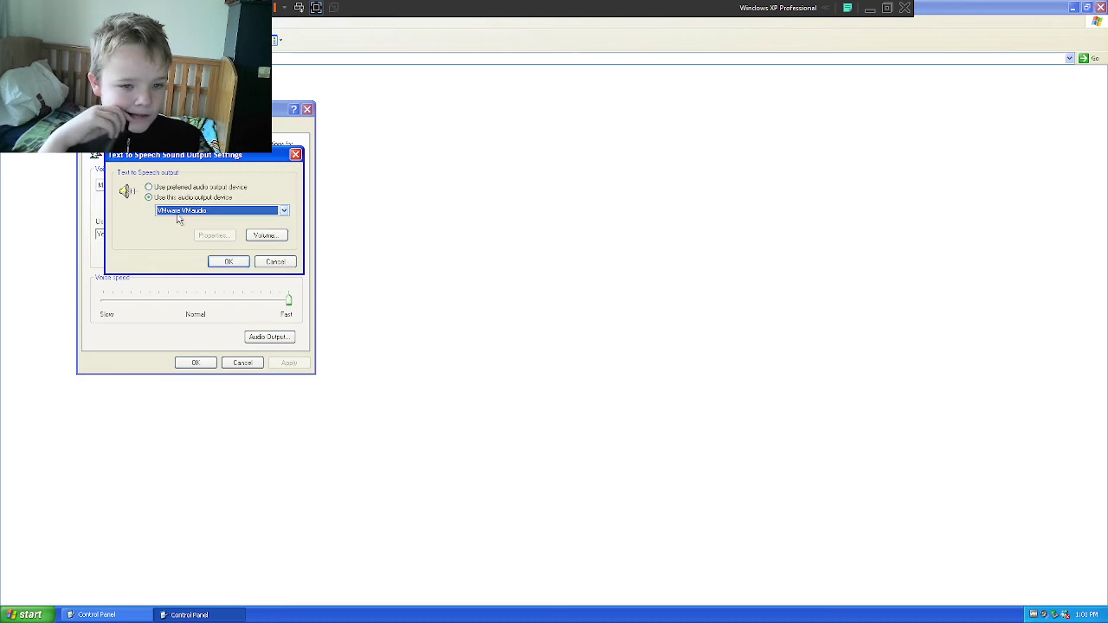
pyautogui.click(227, 261)
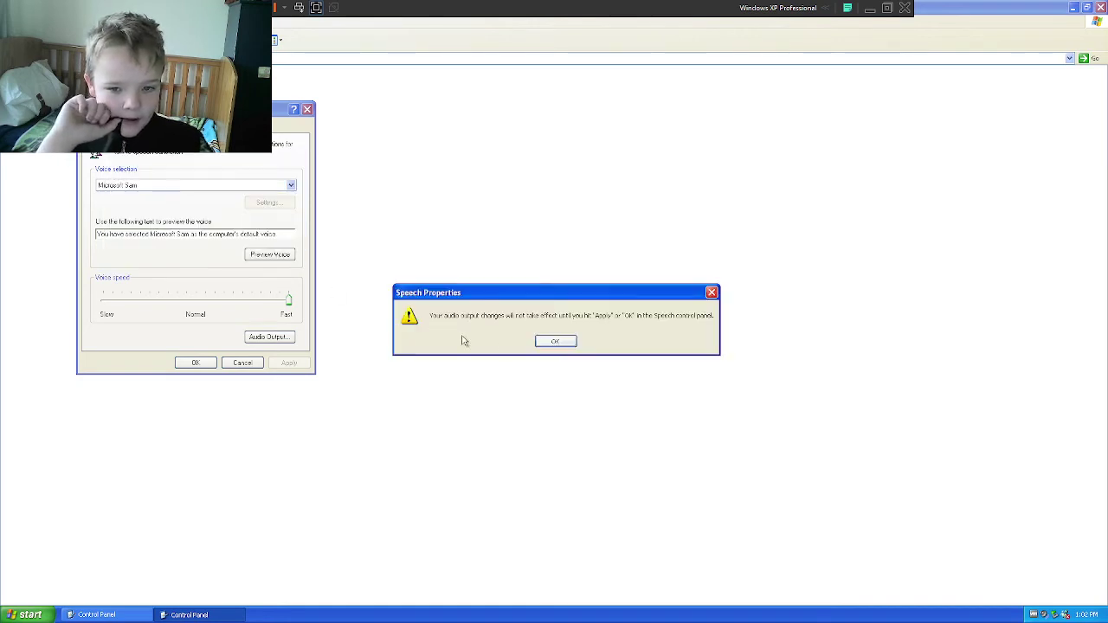
pyautogui.click(551, 343)
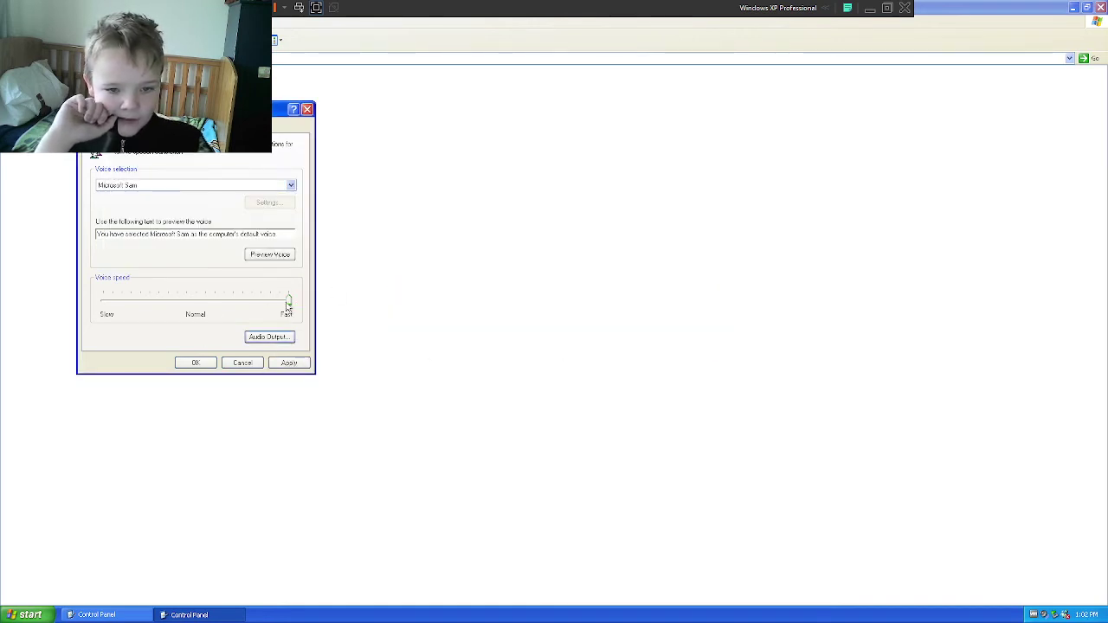
# Apply the slowest voice speed, preview it, and close the speech settings
pyautogui.moveTo(289, 303); pyautogui.dragTo(95, 315)
pyautogui.click(272, 364)
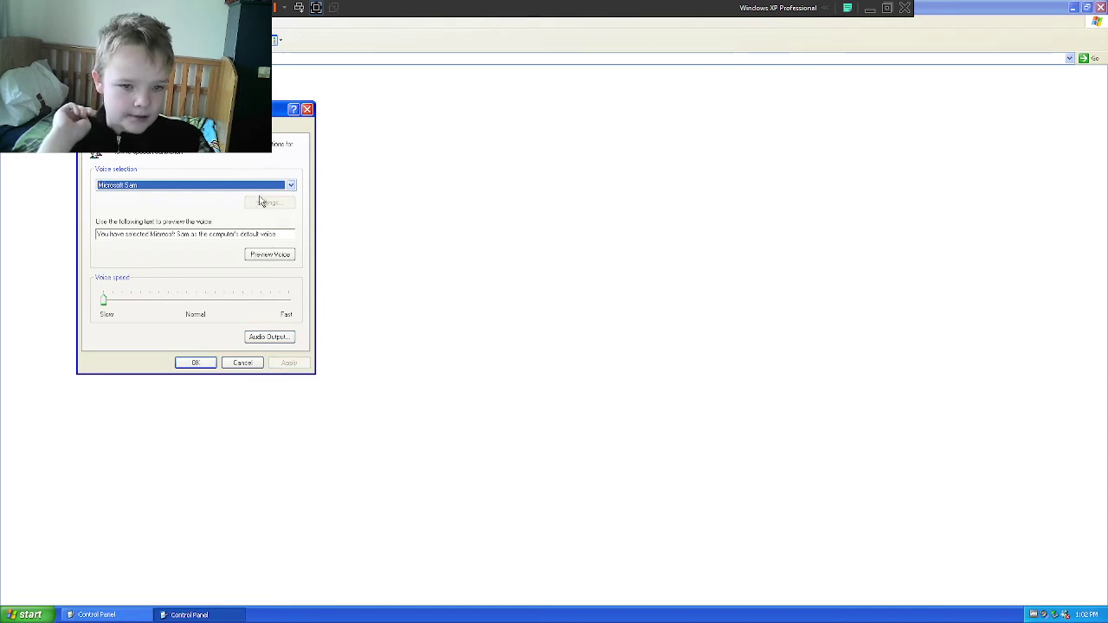
pyautogui.click(265, 258)
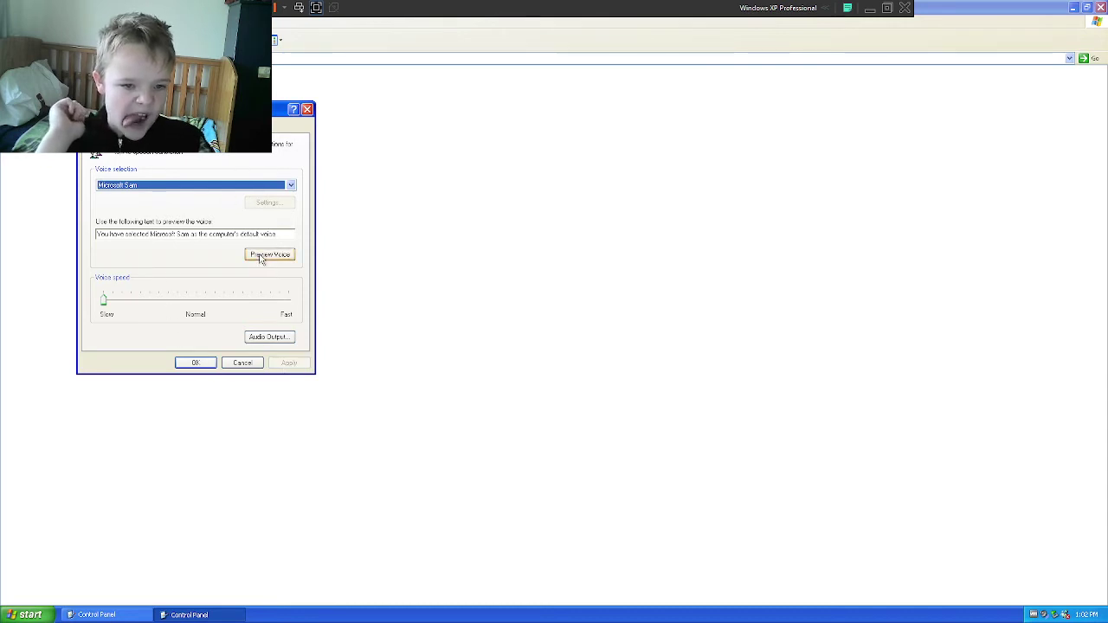
pyautogui.click(307, 111)
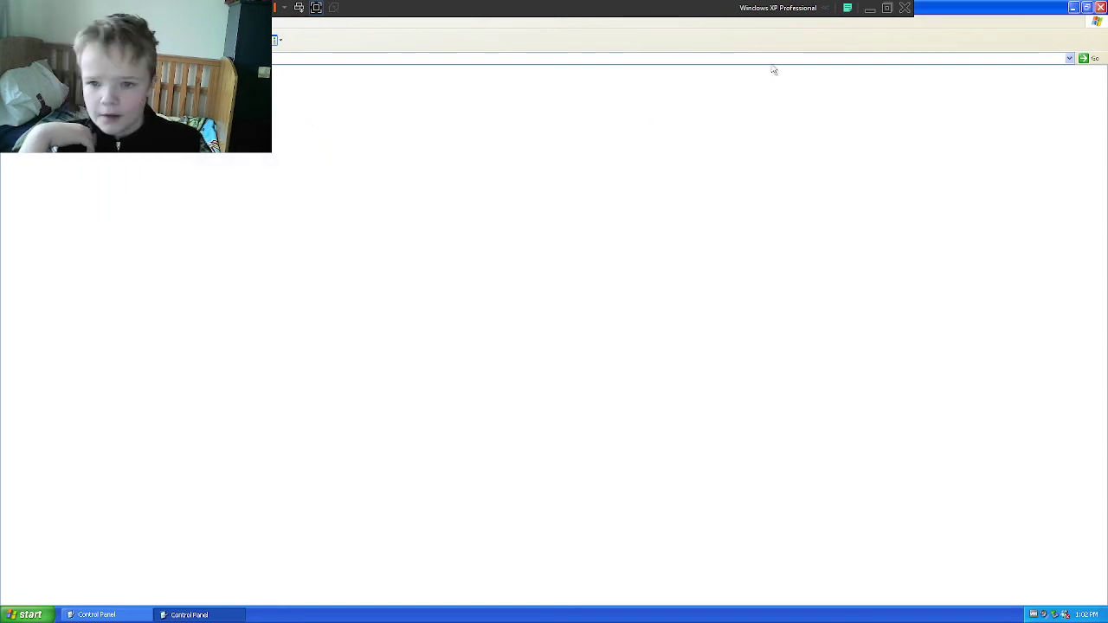
# Log off the XP user from Task Manager and sign back in with the account password
pyautogui.click(1100, 7)
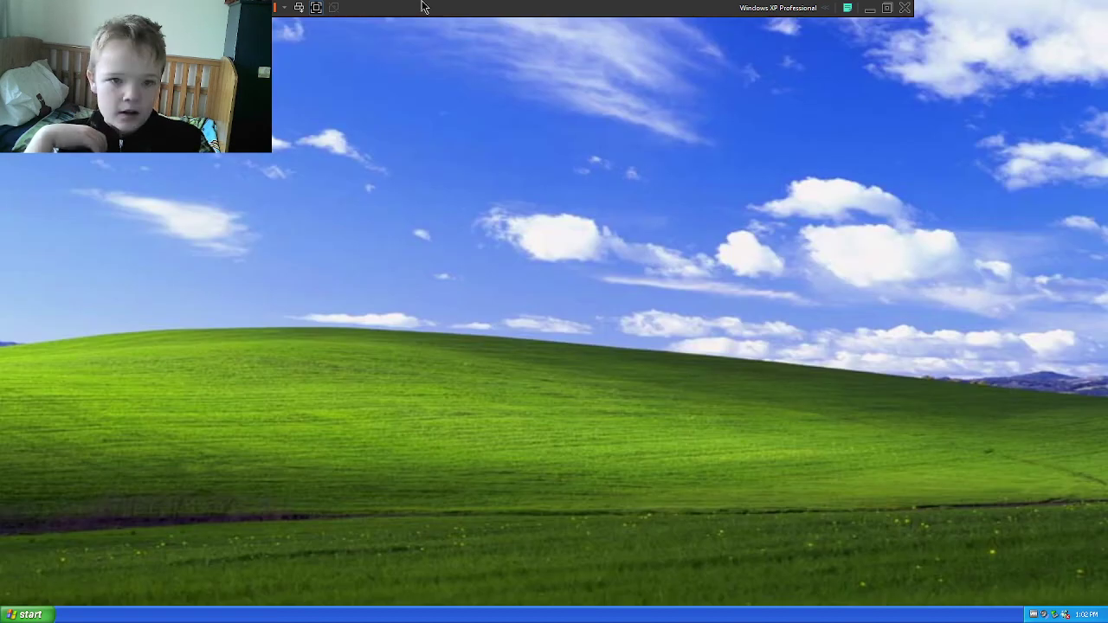
pyautogui.click(299, 8)
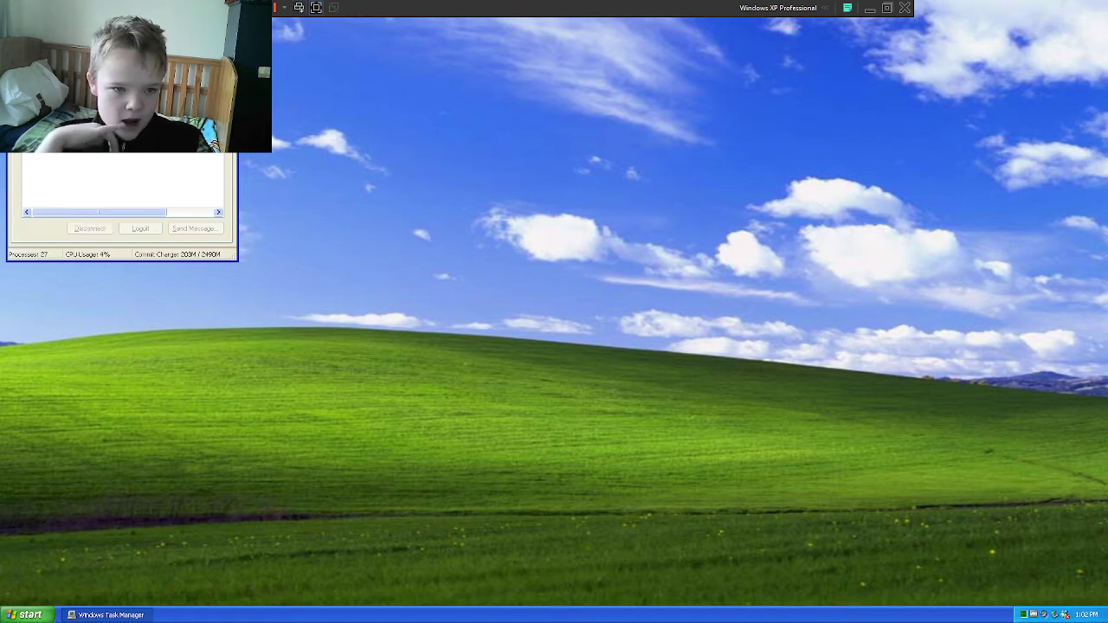
pyautogui.click(138, 228)
pyautogui.click(546, 342)
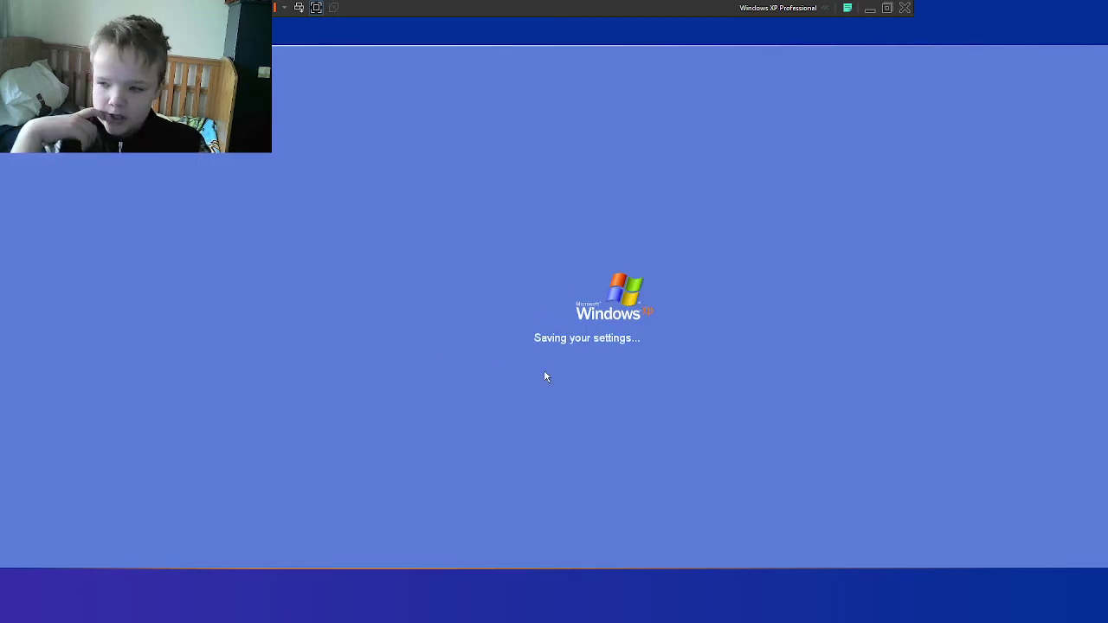
pyautogui.write('*****')
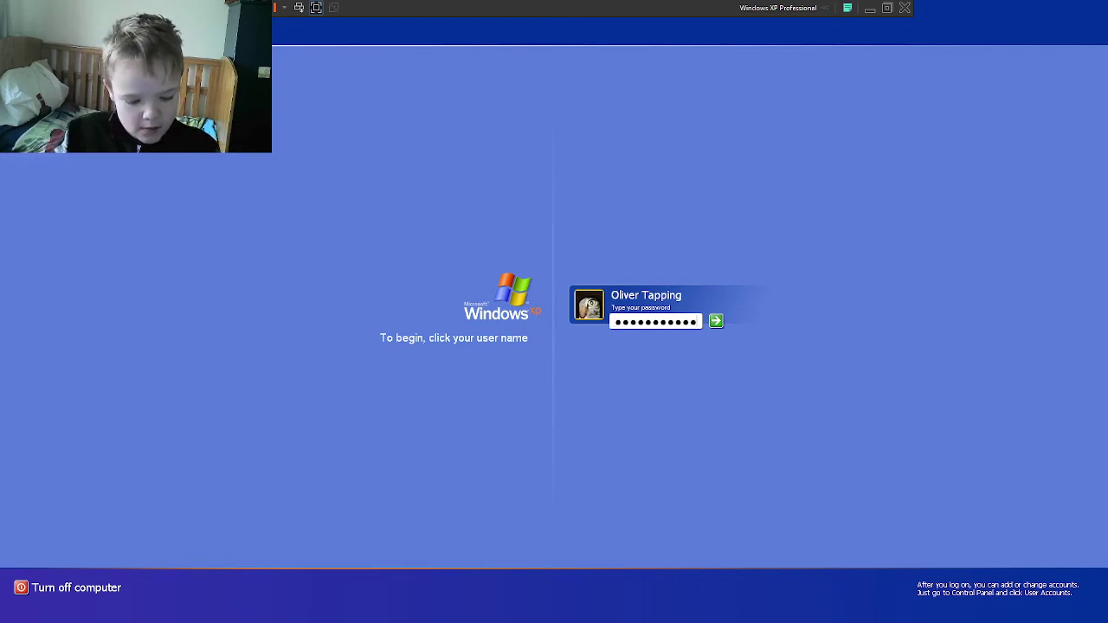
pyautogui.press('Return')
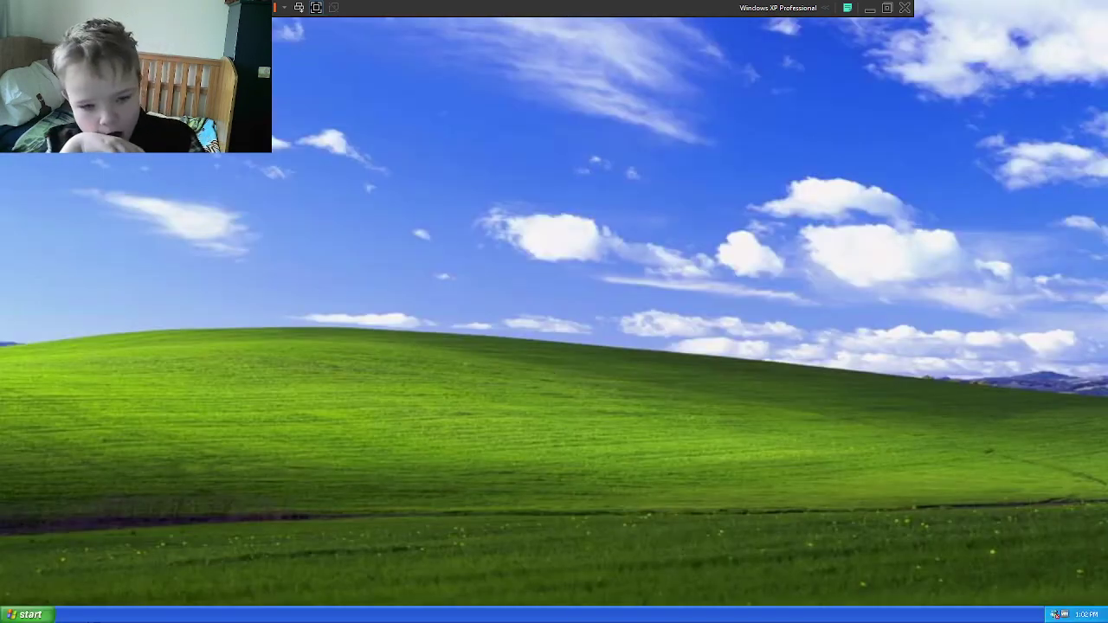
pyautogui.click(33, 615)
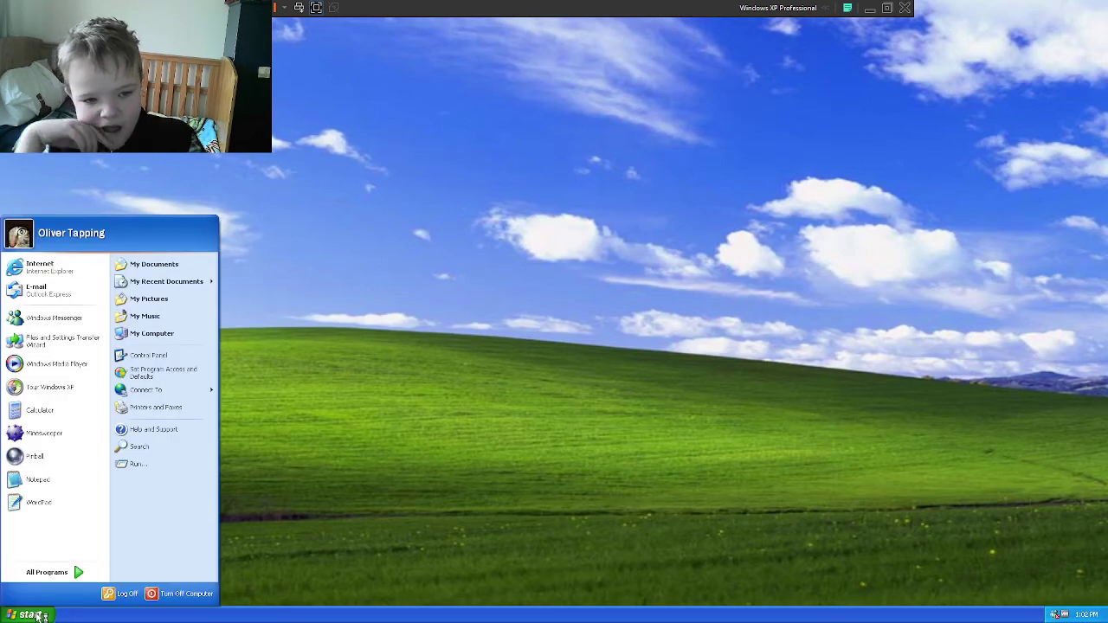
# Turn off Windows XP, then search the host Windows 11 for 'file'
pyautogui.click(184, 594)
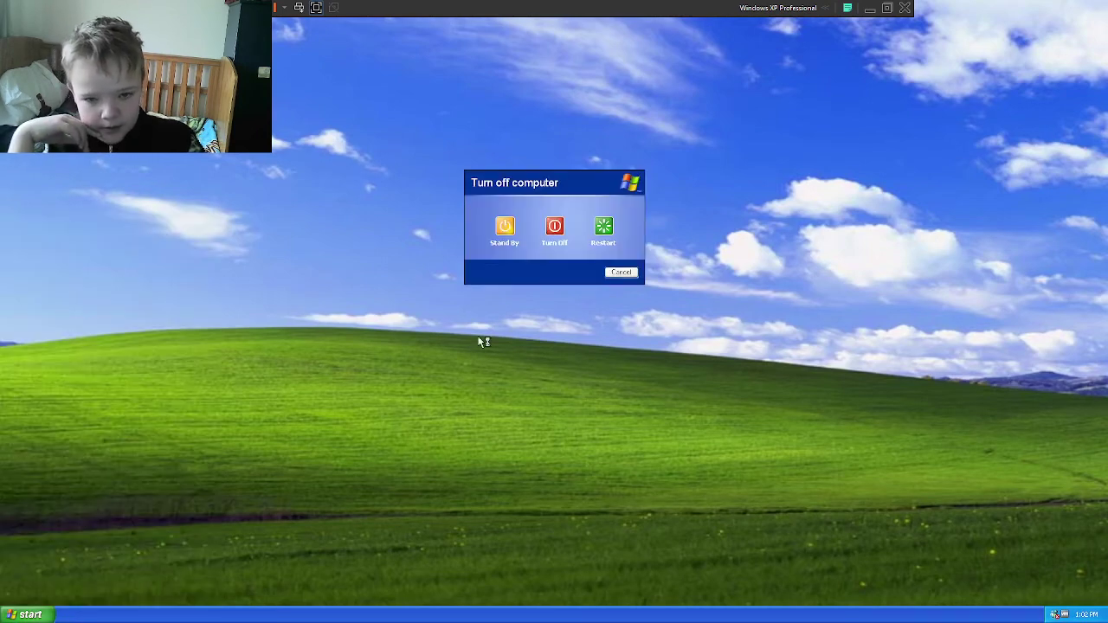
pyautogui.click(557, 227)
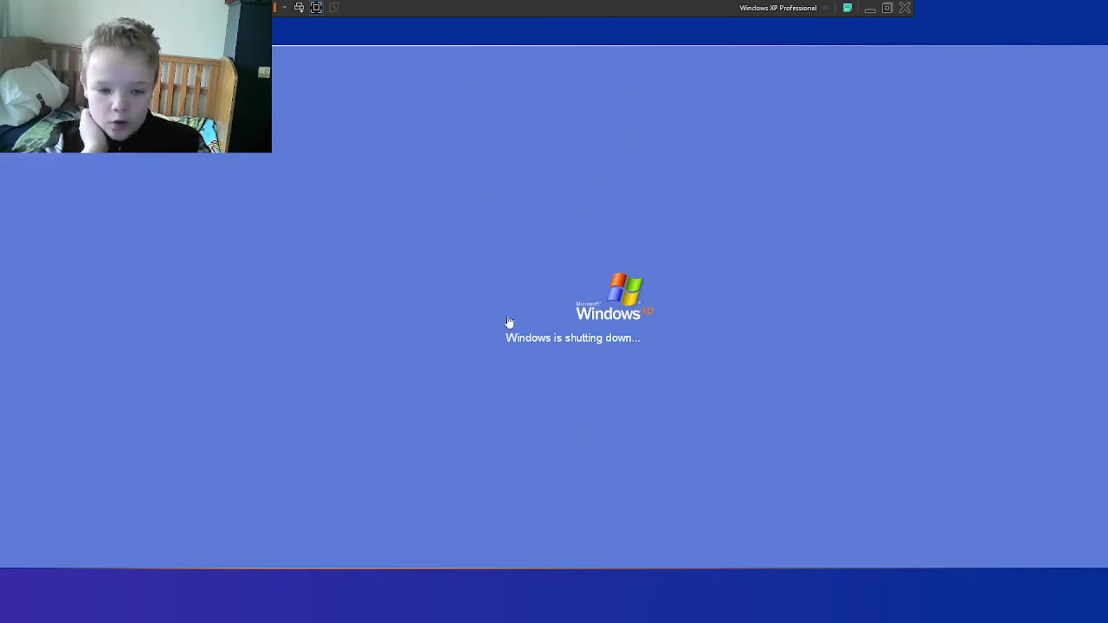
pyautogui.press('super')
pyautogui.write('file')
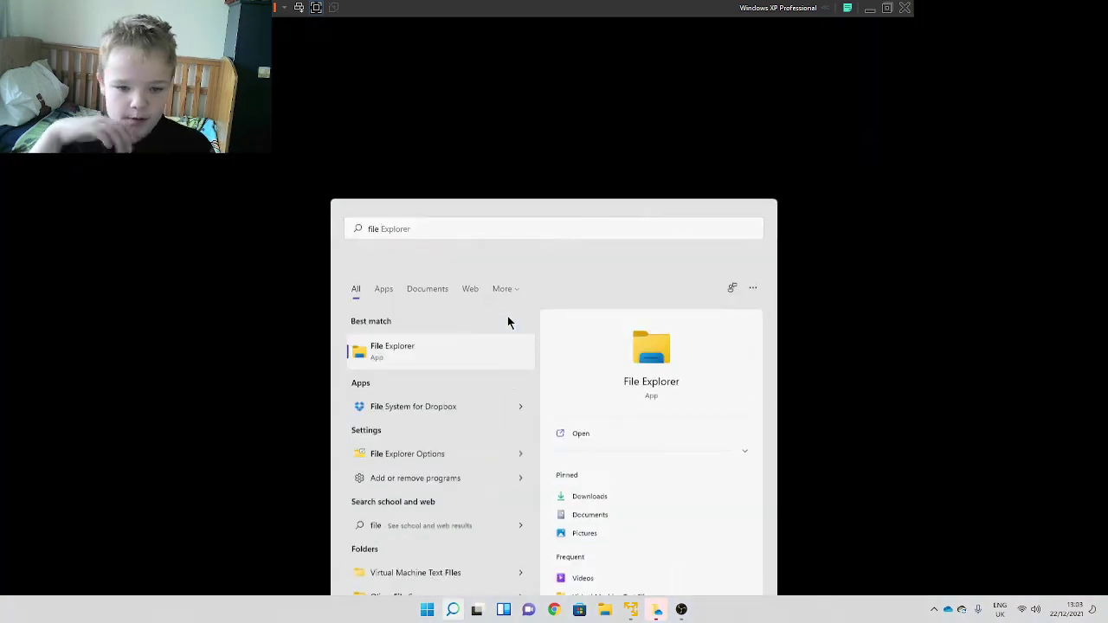
# Launch File Explorer from the search results and select XP Text Document.txt
pyautogui.press('Return')
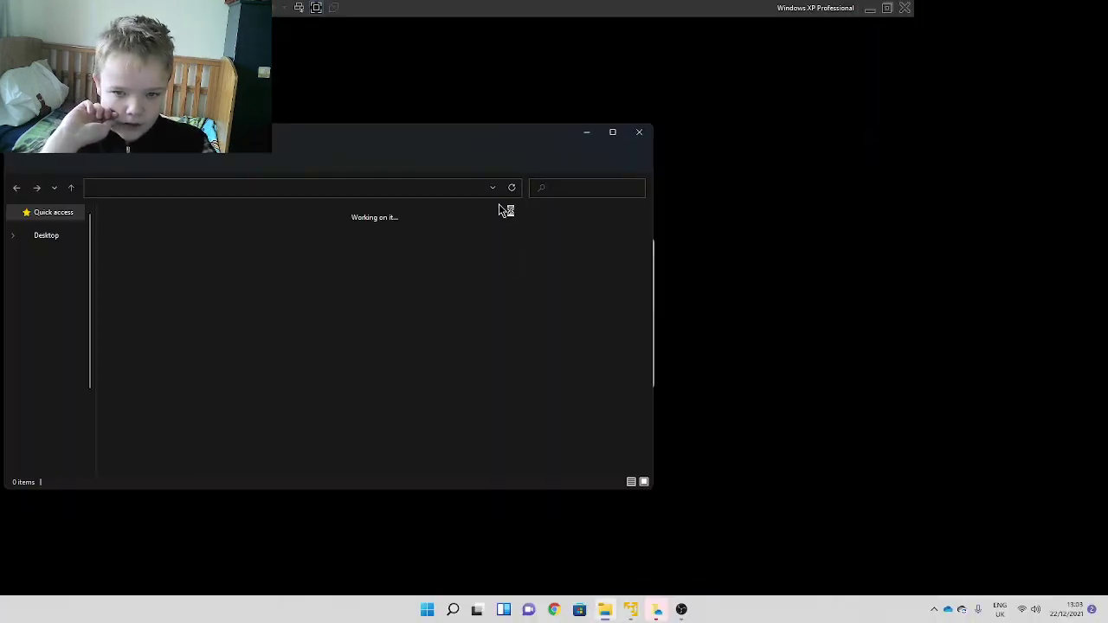
pyautogui.click(762, 204)
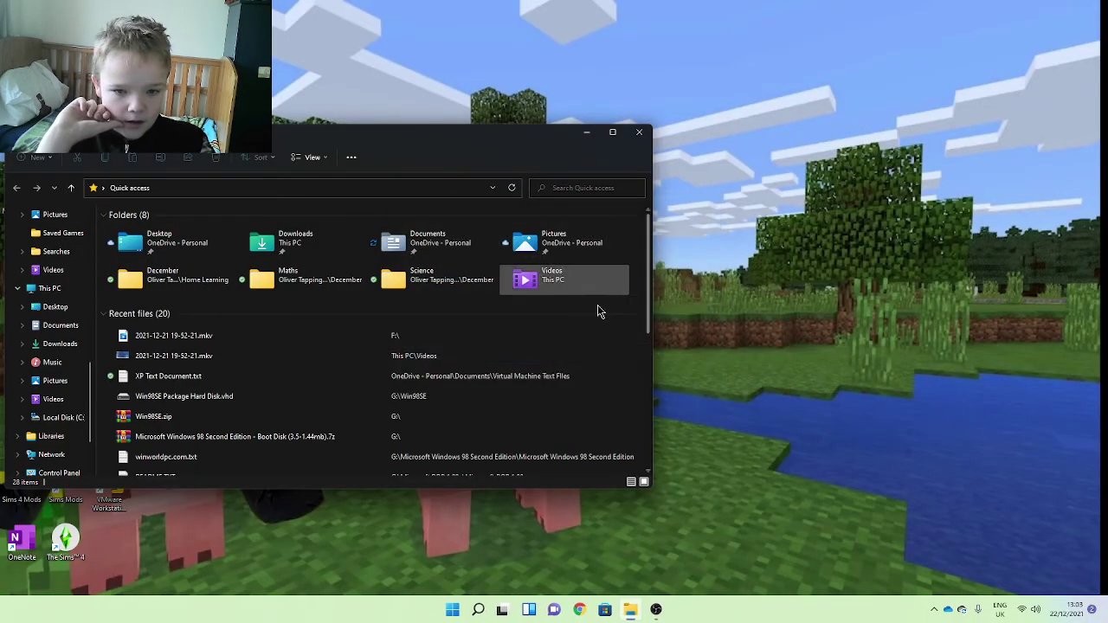
pyautogui.click(214, 381)
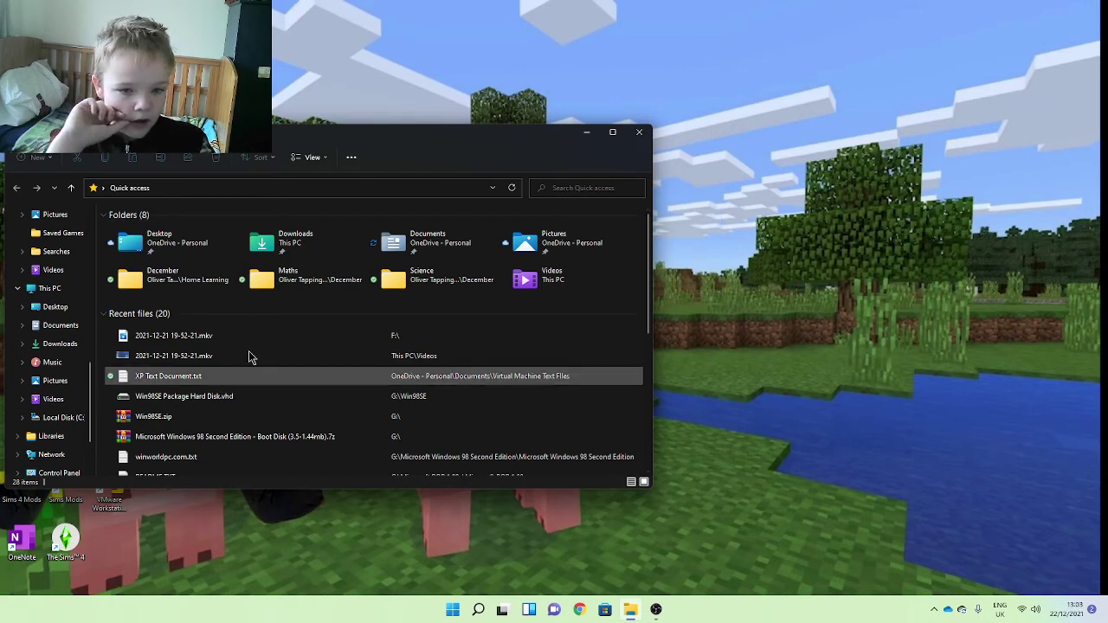
# Enter the OneDrive Documents\Virtual Machine Text Files path in the address bar using autocomplete
pyautogui.click(219, 190)
pyautogui.write('C:\\users\\')
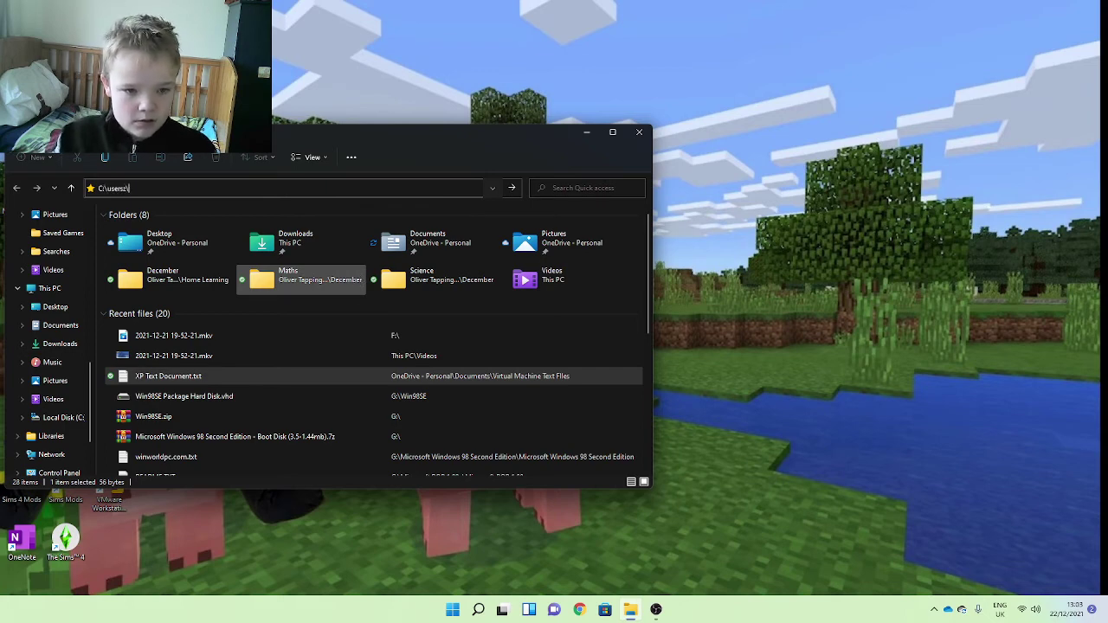
pyautogui.write('olive')
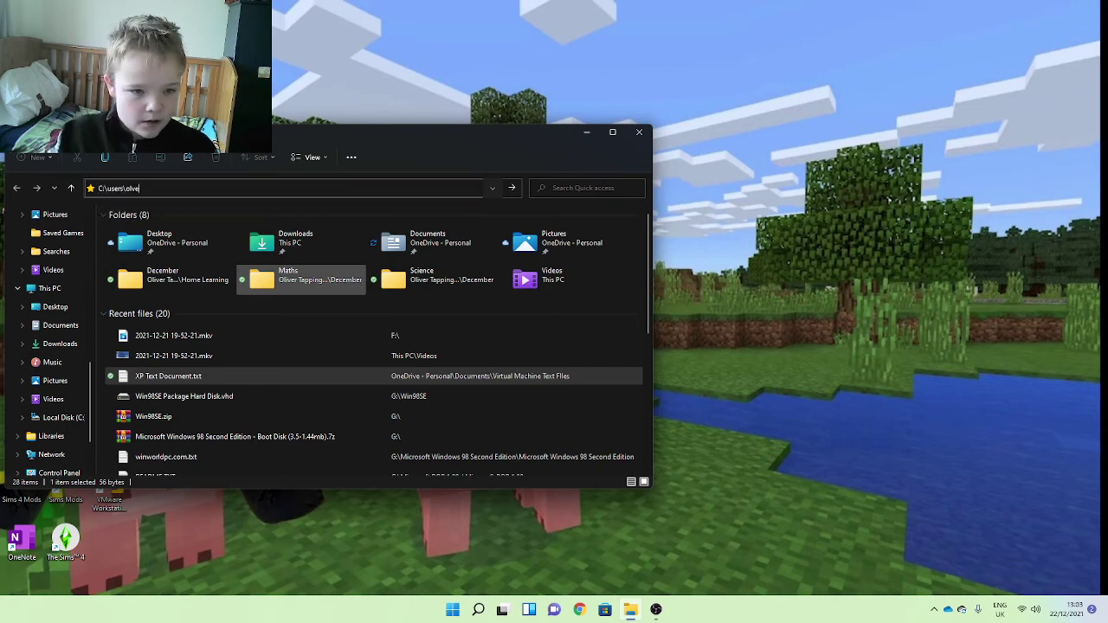
pyautogui.write('\\')
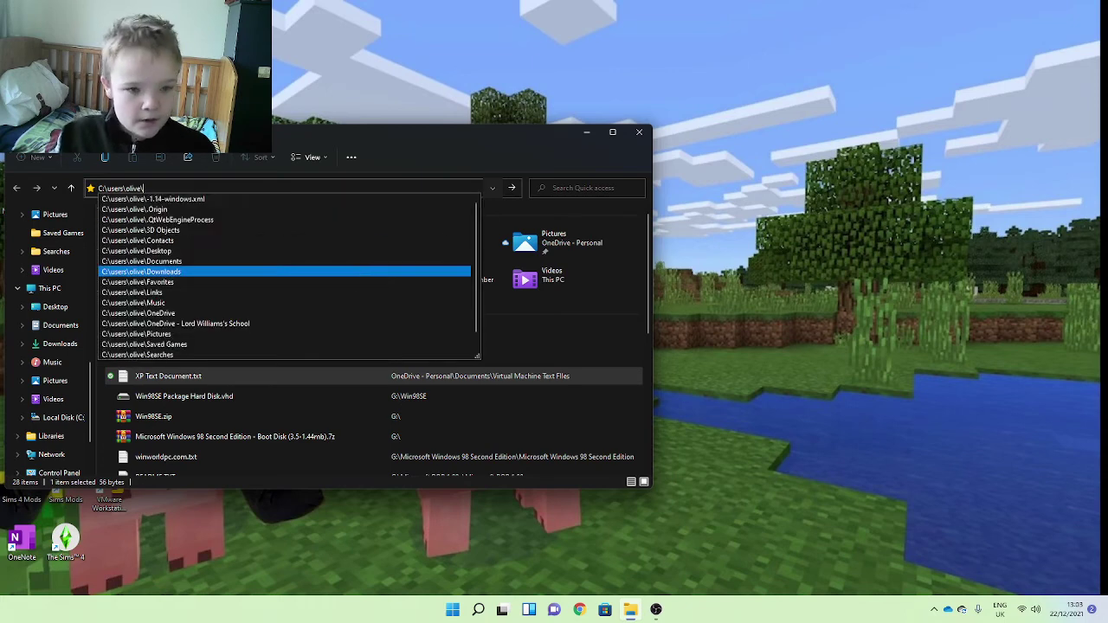
pyautogui.write('Documents\\')
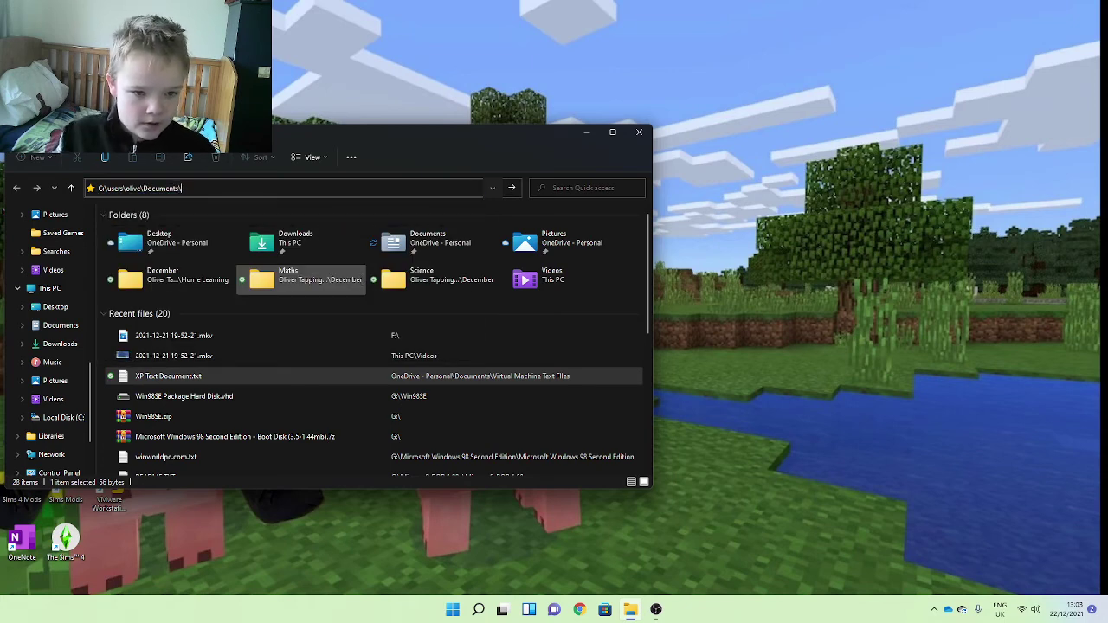
pyautogui.write('v')
pyautogui.press('BackSpace')
pyautogui.press('BackSpace')
pyautogui.press('BackSpace')
pyautogui.press('BackSpace')
pyautogui.press('BackSpace')
pyautogui.press('BackSpace')
pyautogui.press('BackSpace')
pyautogui.press('BackSpace')
pyautogui.press('BackSpace')
pyautogui.press('BackSpace')
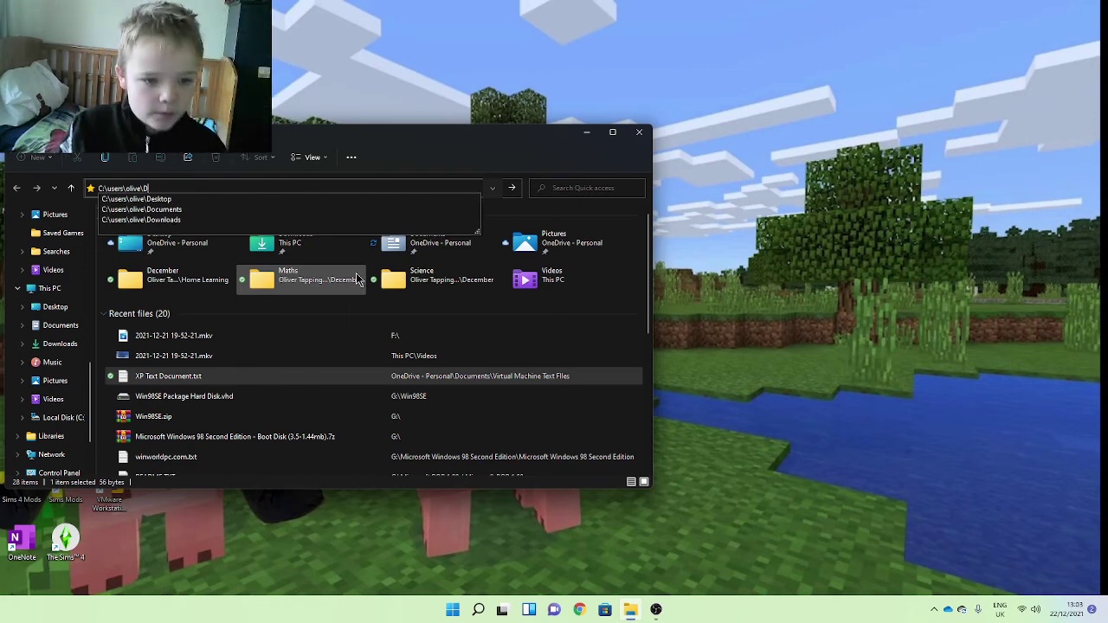
pyautogui.press('BackSpace')
pyautogui.write('one')
pyautogui.press('Down')
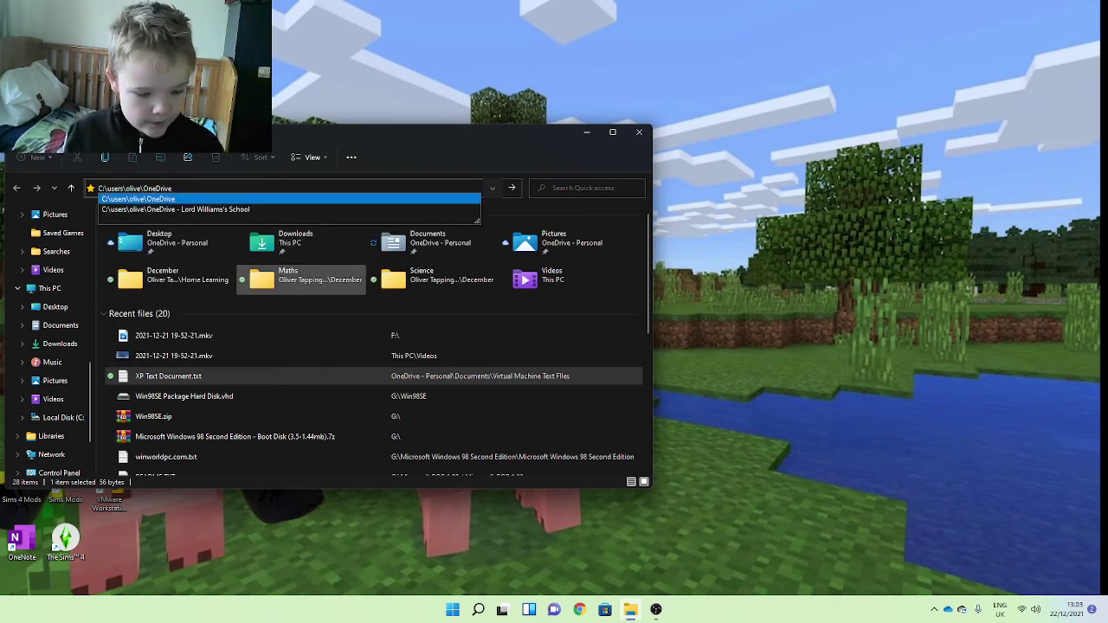
pyautogui.write('\\doc')
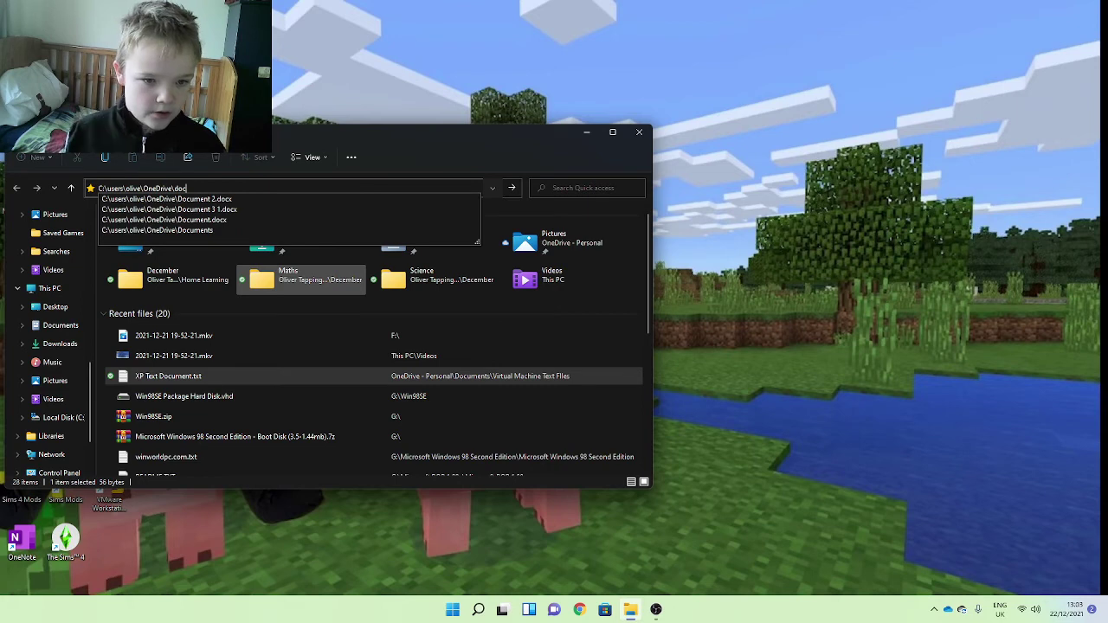
pyautogui.press('Down')
pyautogui.press('Down')
pyautogui.press('Down')
pyautogui.press('Down')
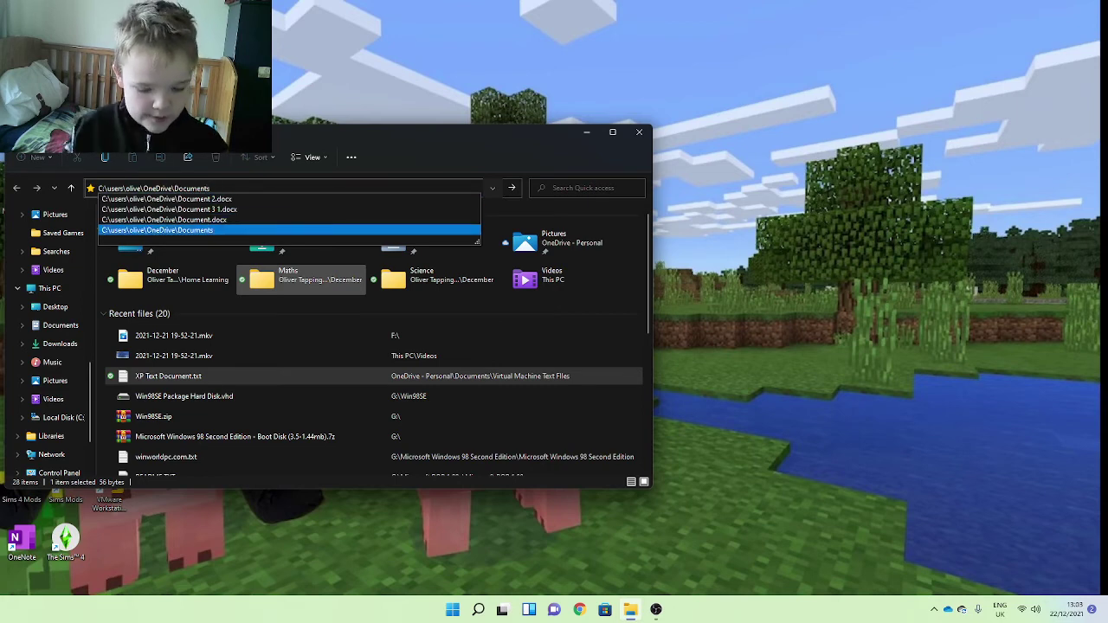
pyautogui.write('\\oliv')
pyautogui.press('Down')
pyautogui.press('Return')
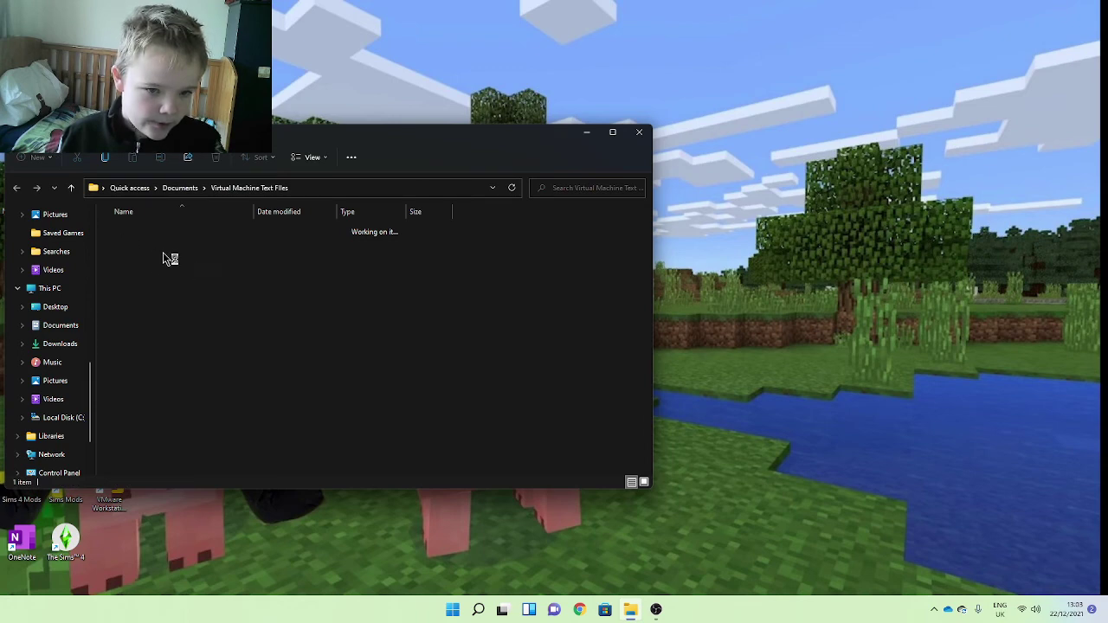
# Open XP Text Document.rtf in WordPad through Open with > Choose another app
pyautogui.click(165, 235)
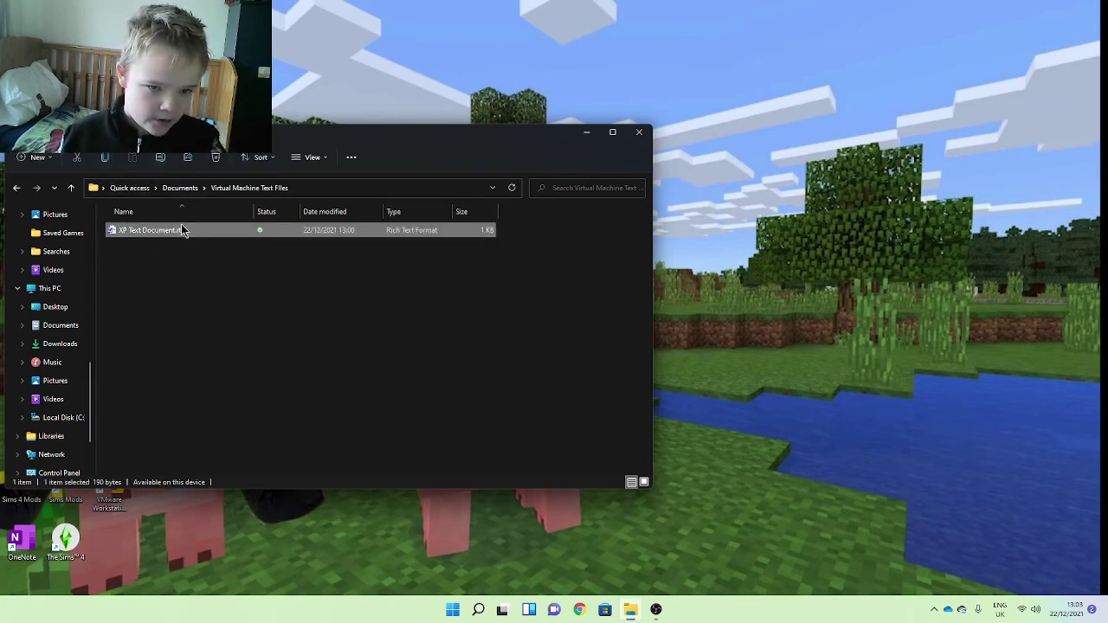
pyautogui.doubleClick(185, 229)
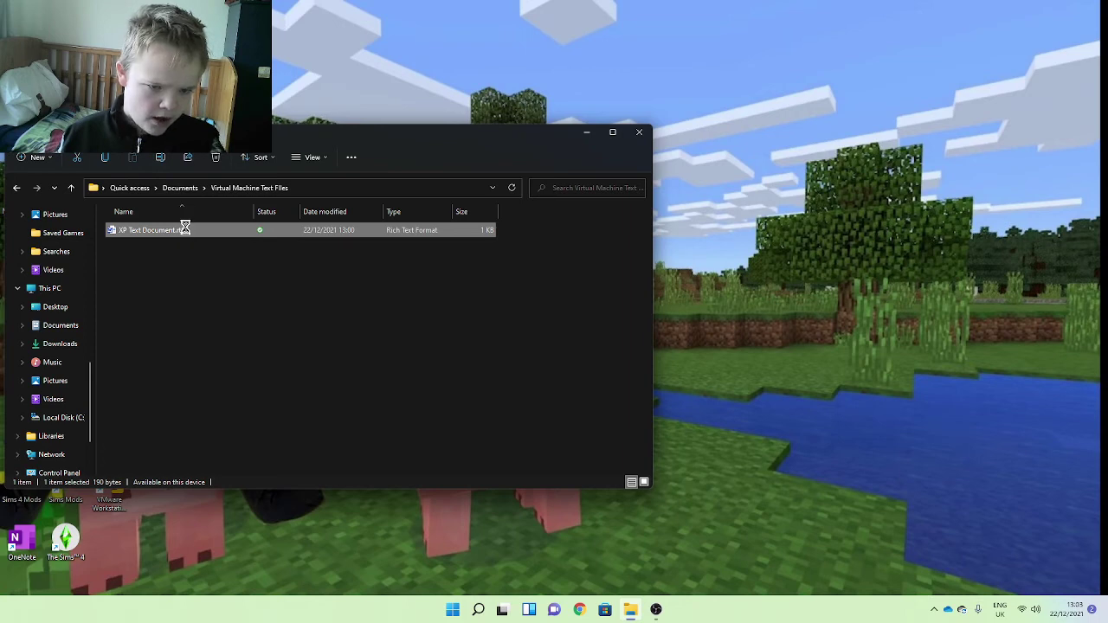
pyautogui.rightClick(296, 238)
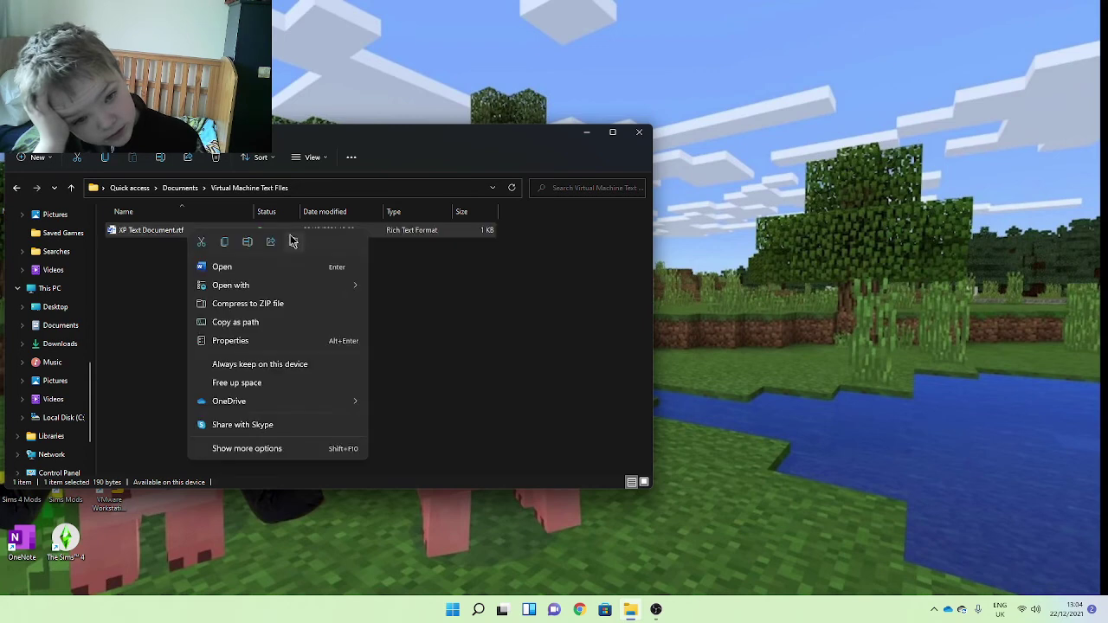
pyautogui.moveTo(222, 286)
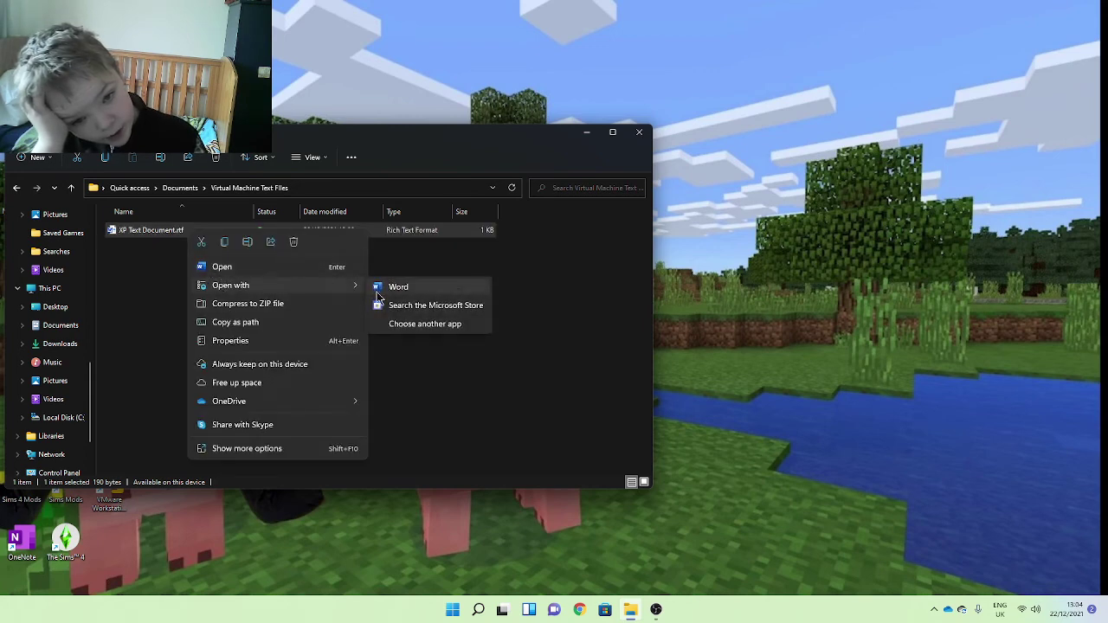
pyautogui.click(389, 326)
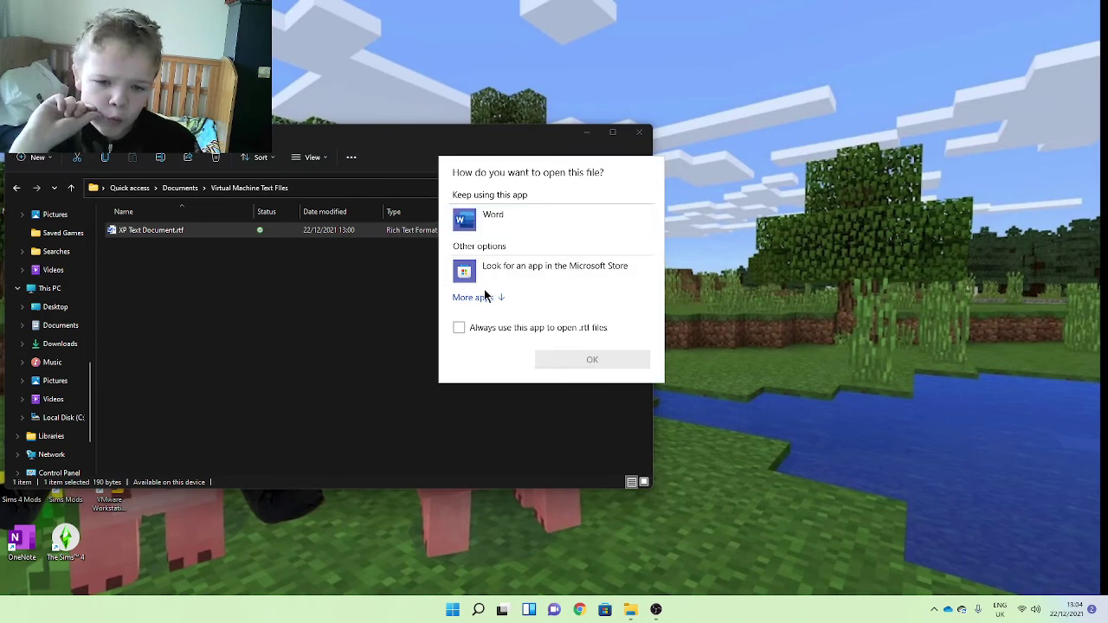
pyautogui.click(485, 298)
pyautogui.click(488, 299)
pyautogui.scroll(-1, 506, 318)
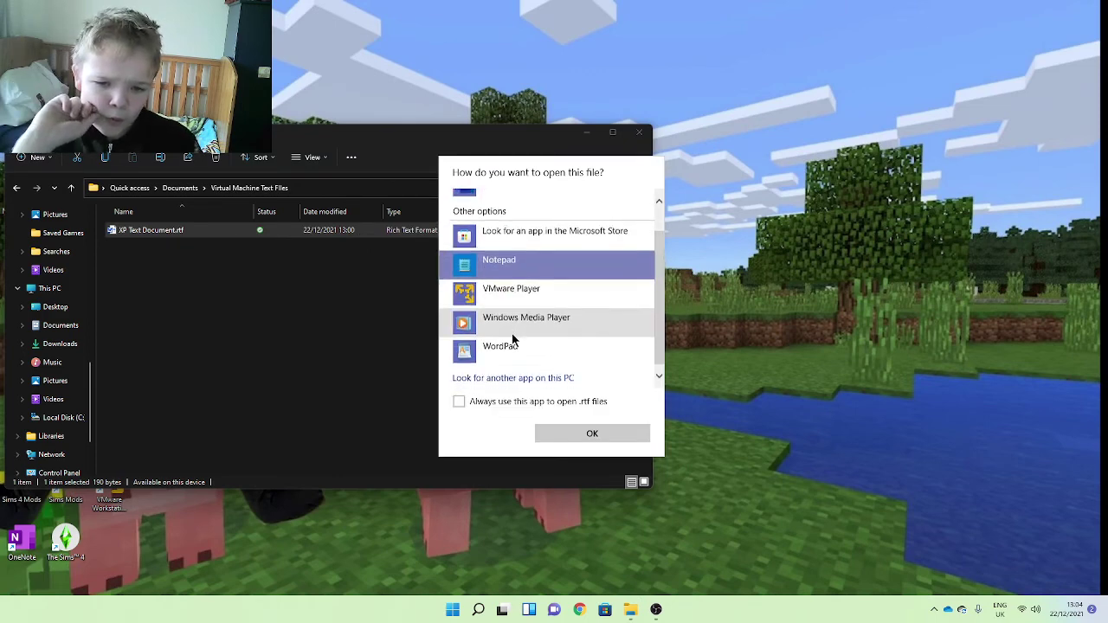
pyautogui.click(519, 312)
pyautogui.click(519, 340)
pyautogui.click(585, 433)
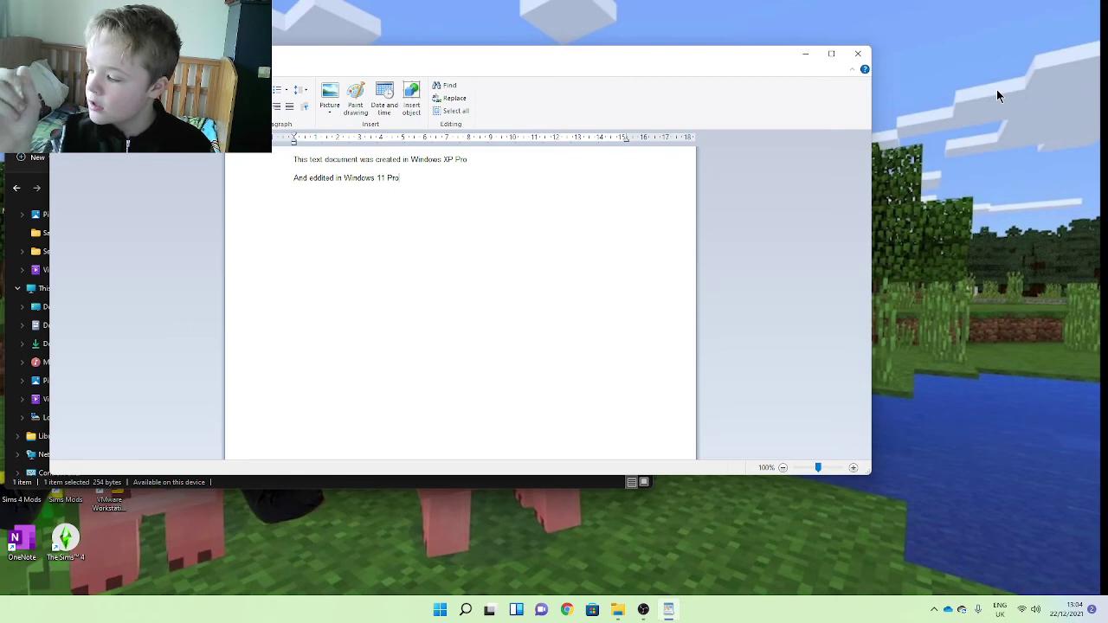
pyautogui.click(858, 54)
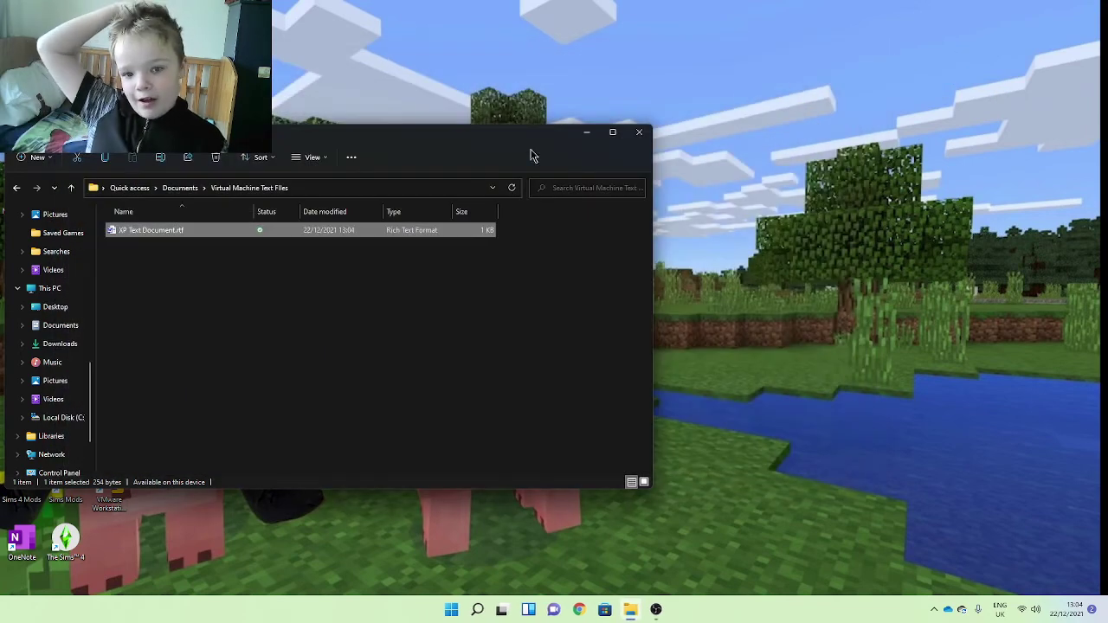